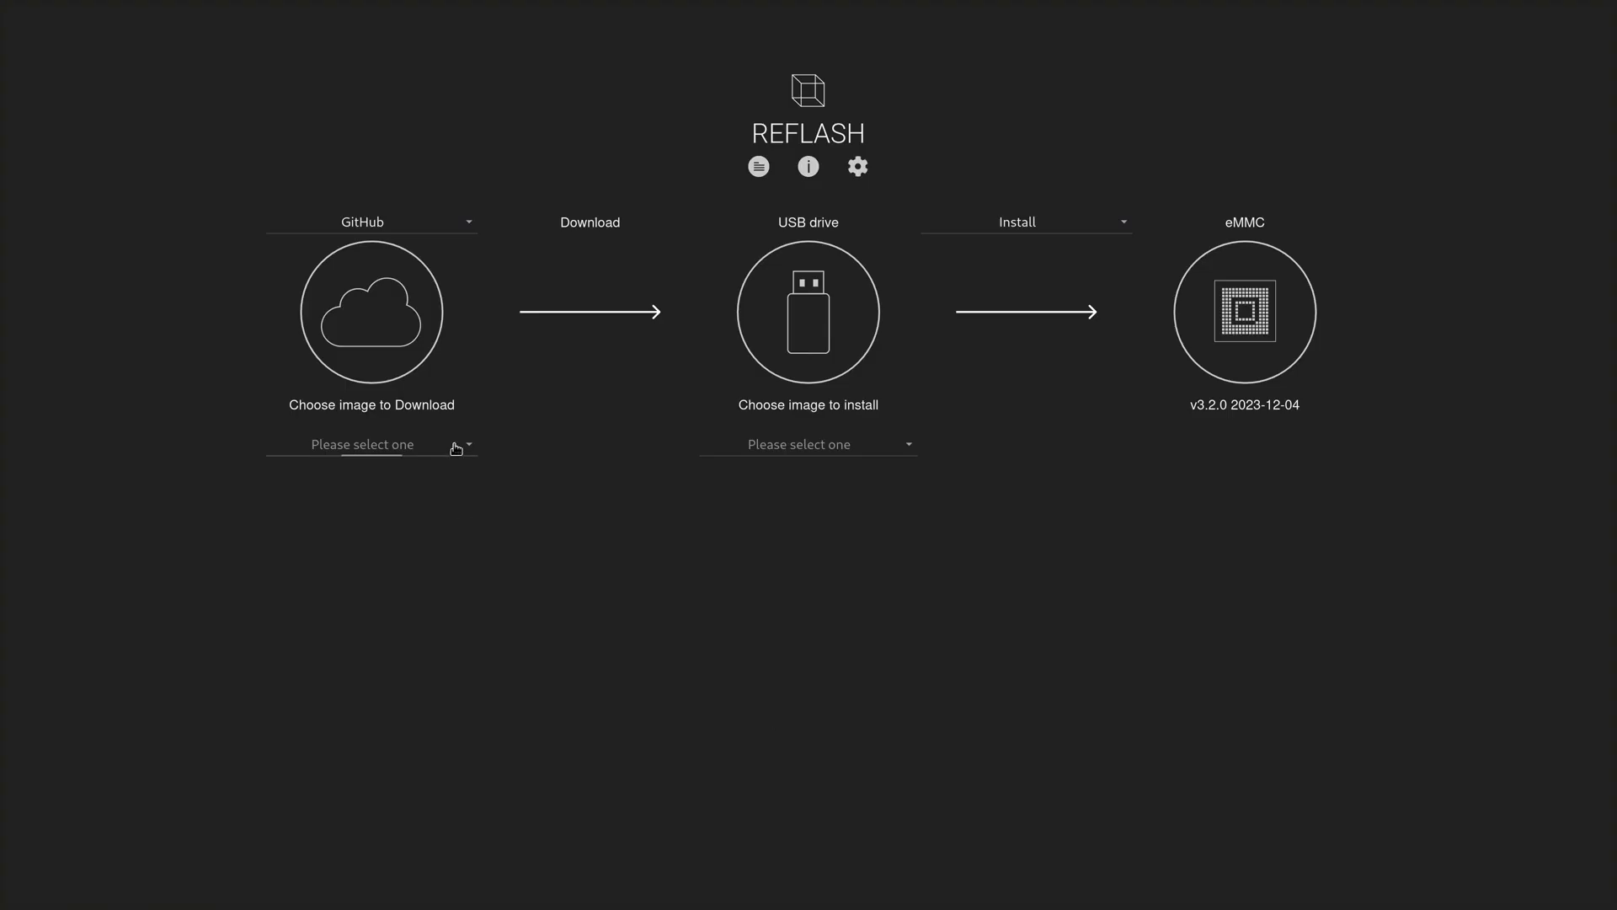
- Download the Mainsail v3.2.0 image to USB, install it onto the eMMC, and reboot
{"action": "left_click", "coordinate": [456, 447]}
{"action": "left_click", "coordinate": [445, 479]}
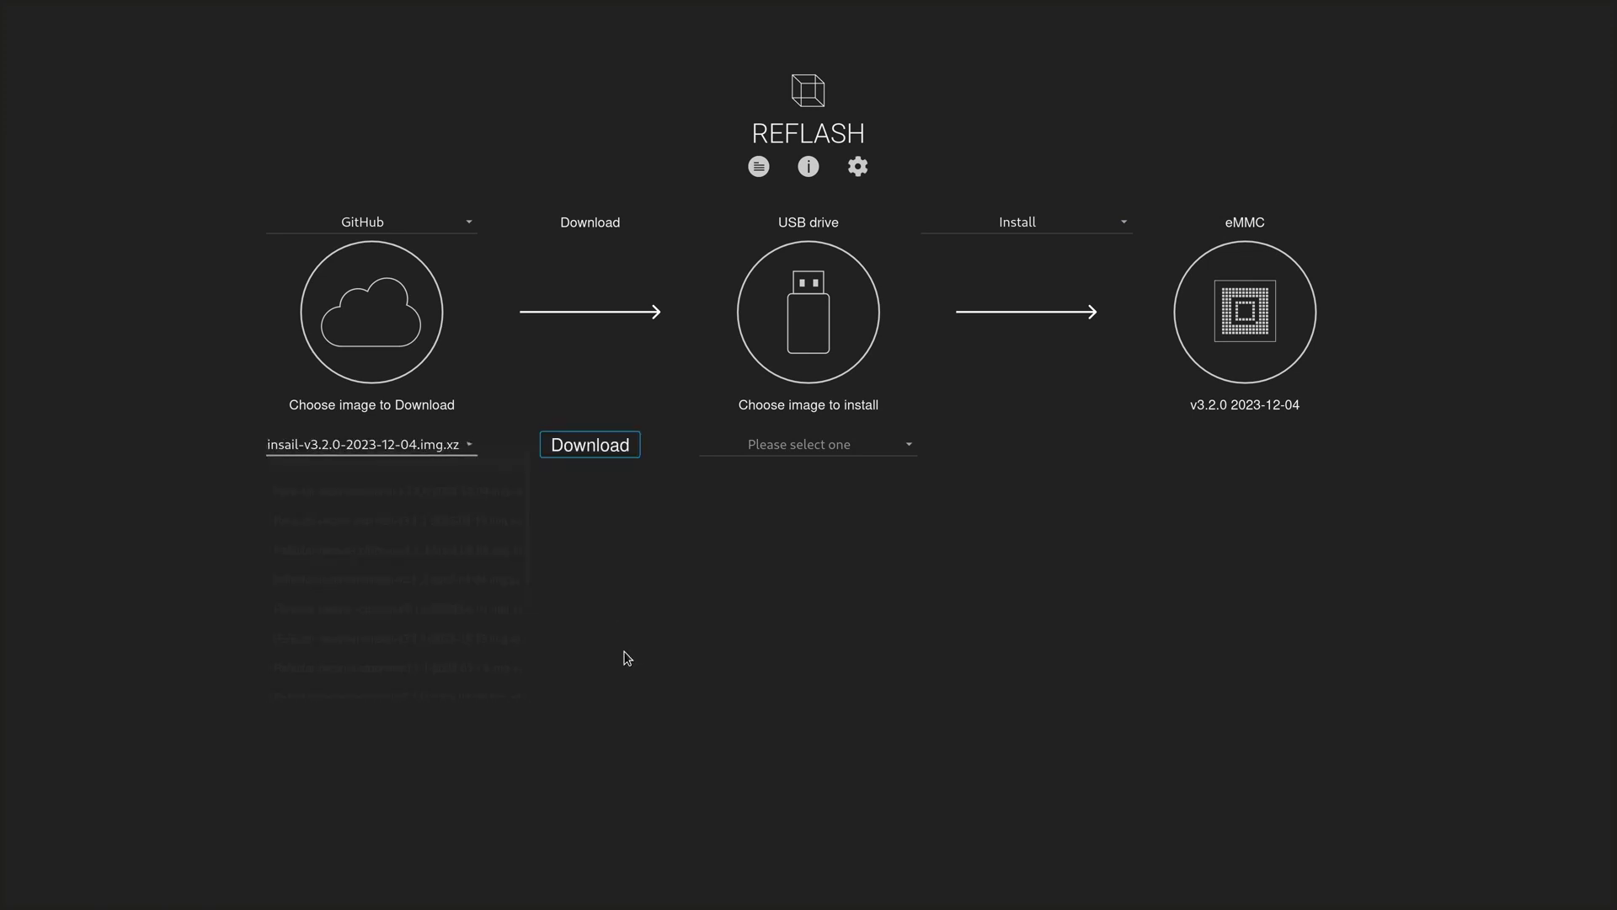
{"action": "left_click", "coordinate": [607, 454]}
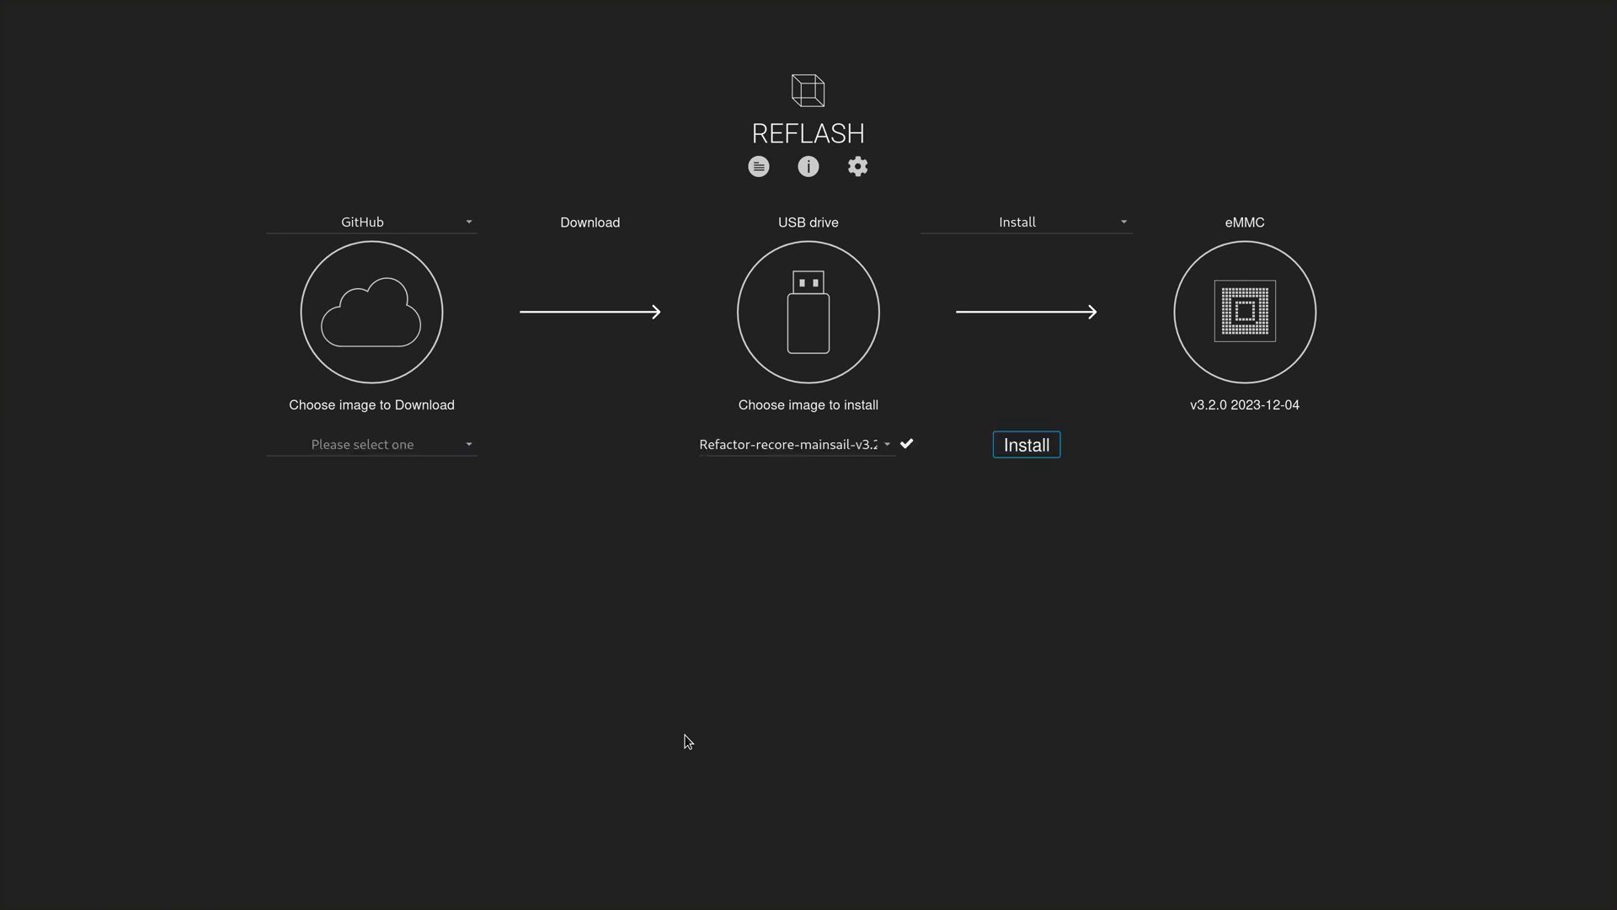
{"action": "left_click", "coordinate": [1036, 451]}
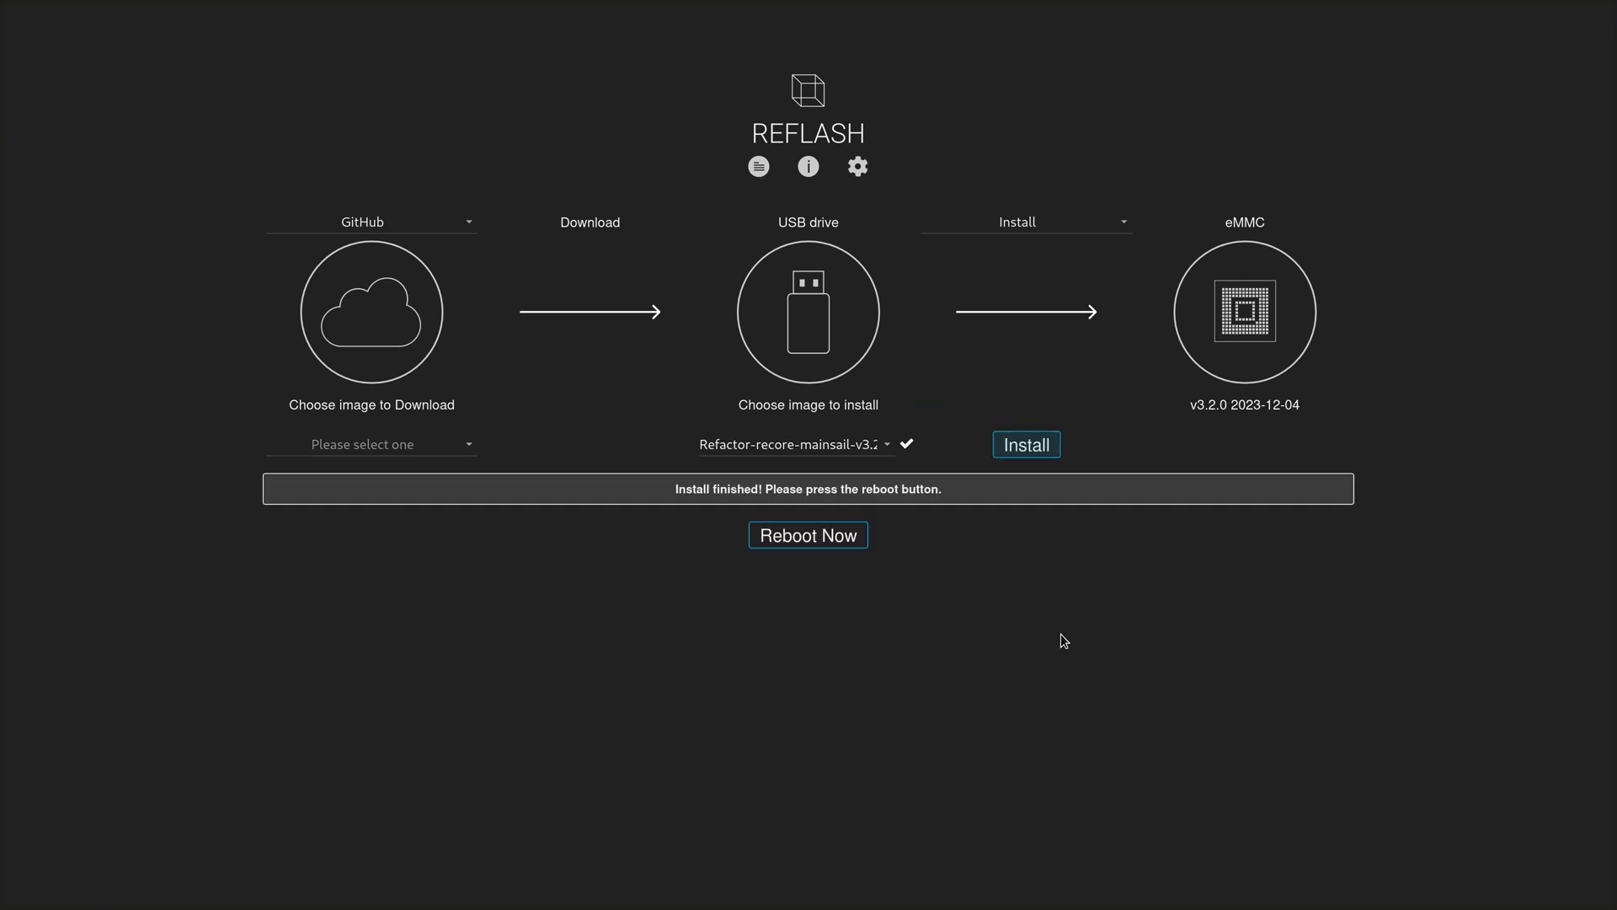
{"action": "left_click", "coordinate": [822, 538]}
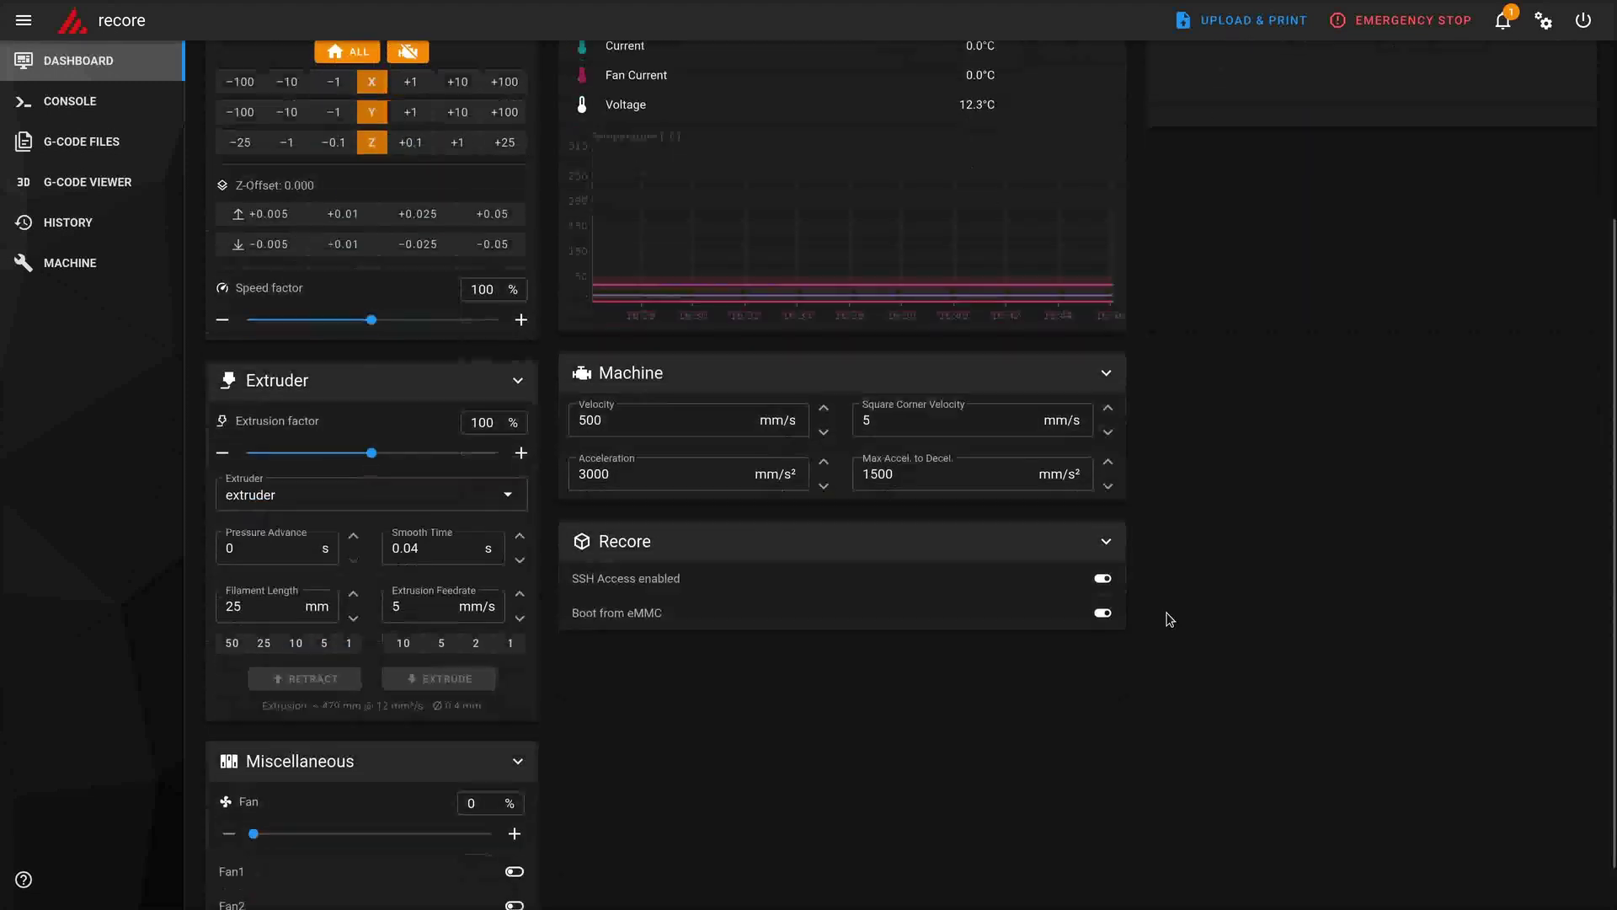
{"action": "scroll", "coordinate": [1169, 619], "scroll_direction": "down", "scroll_amount": 1}
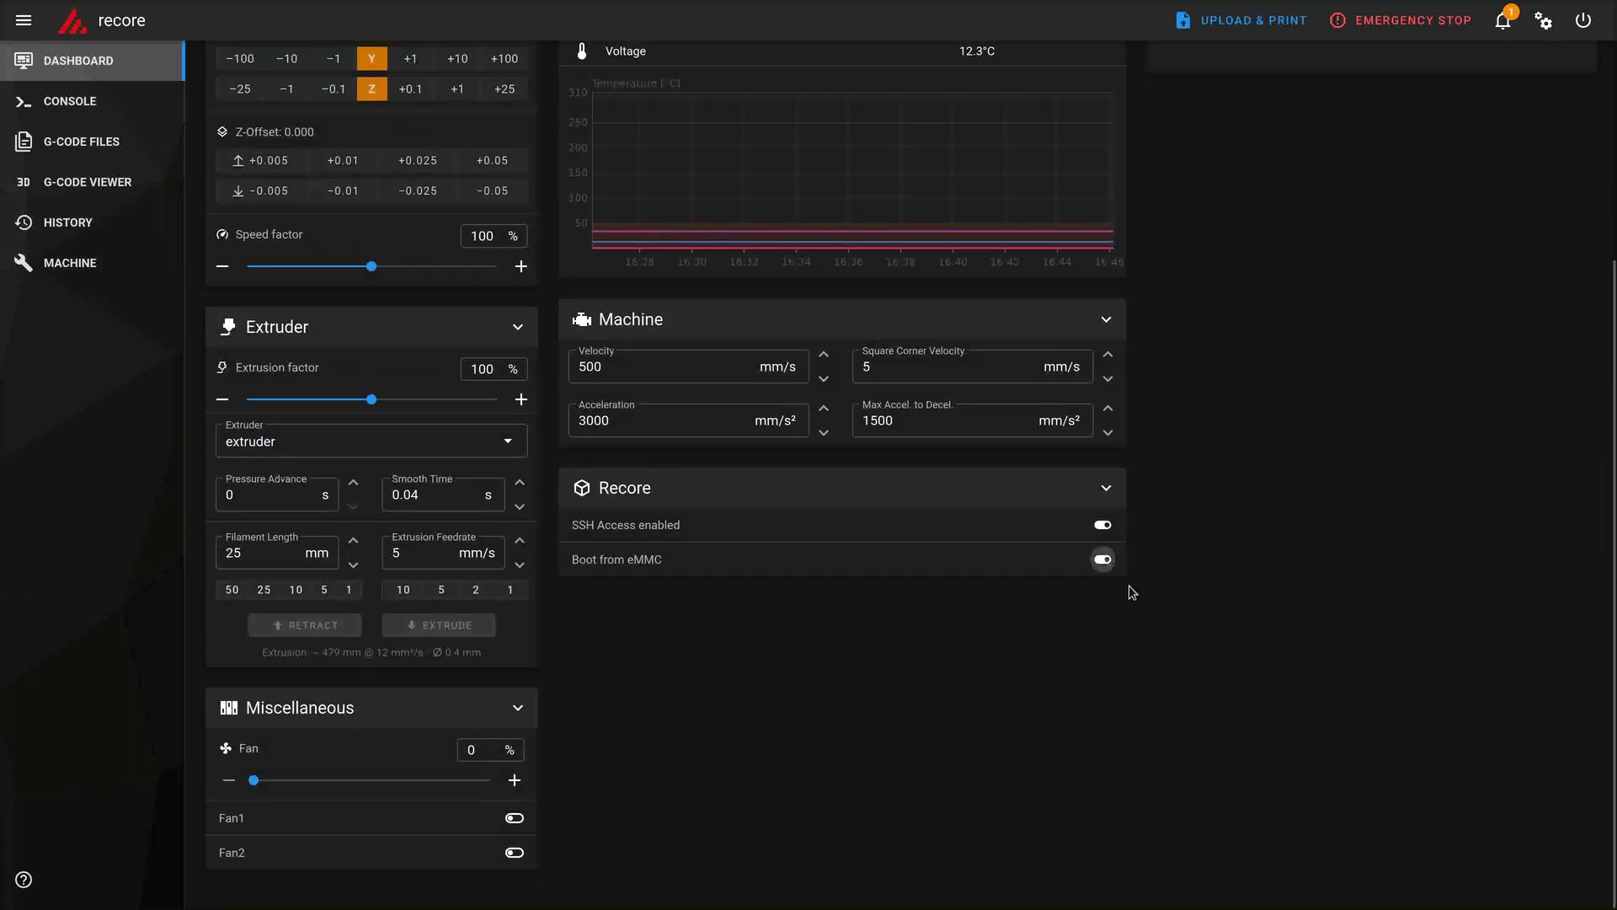
{"action": "scroll", "coordinate": [1314, 657], "scroll_direction": "up", "scroll_amount": 5}
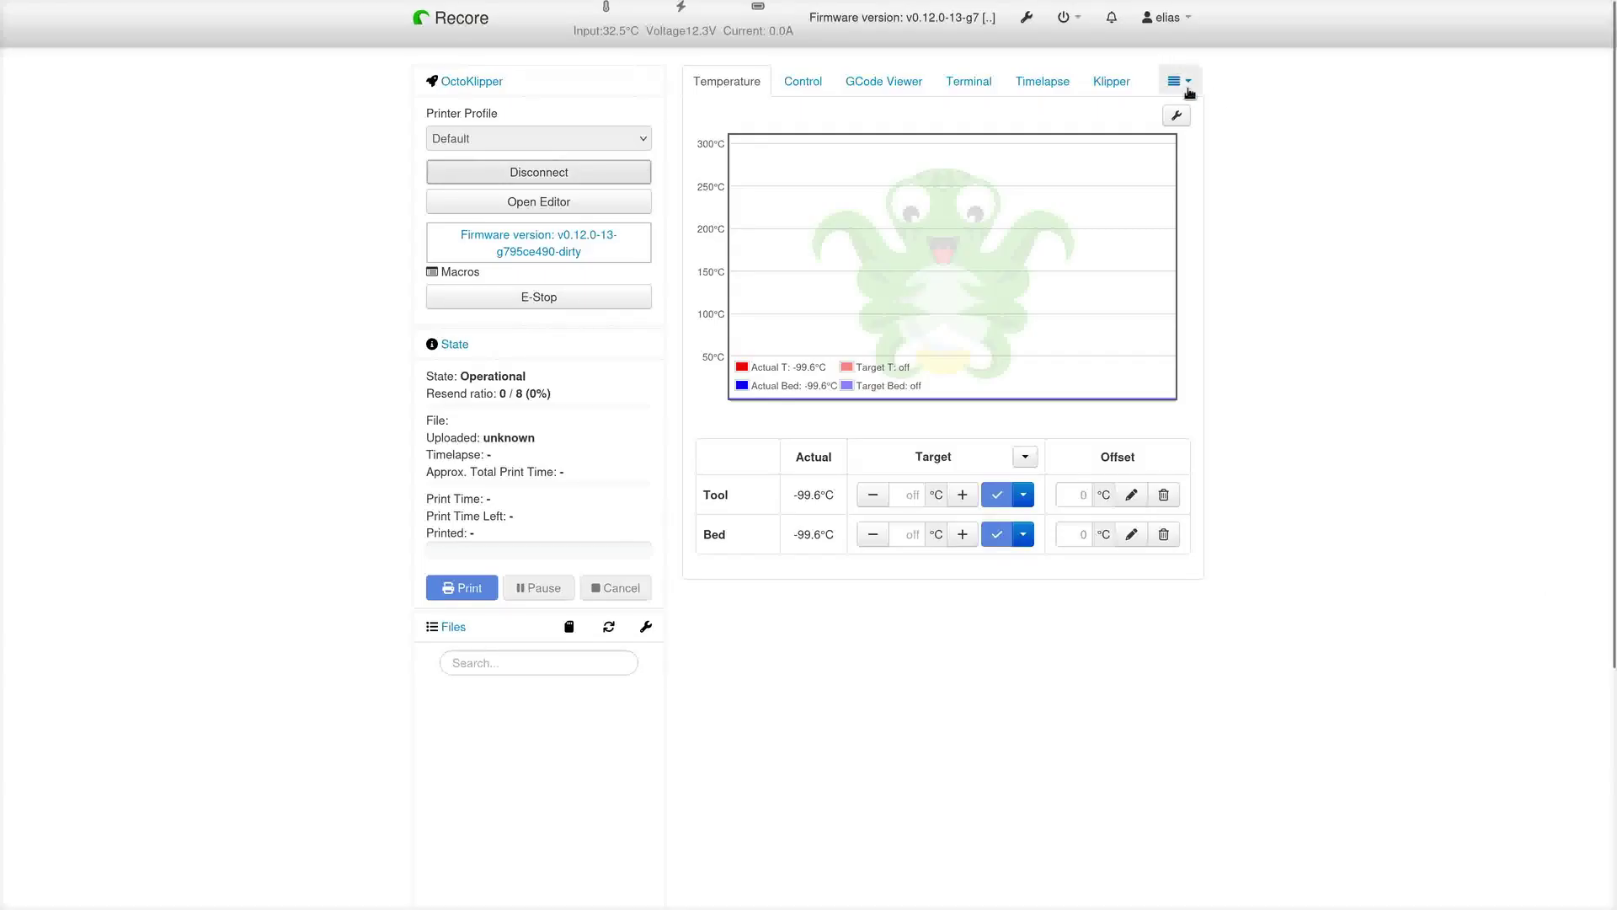
- Set Refactor's boot media to the USB drive from the Refactor tab
{"action": "left_click", "coordinate": [1179, 80]}
{"action": "left_click", "coordinate": [1142, 112]}
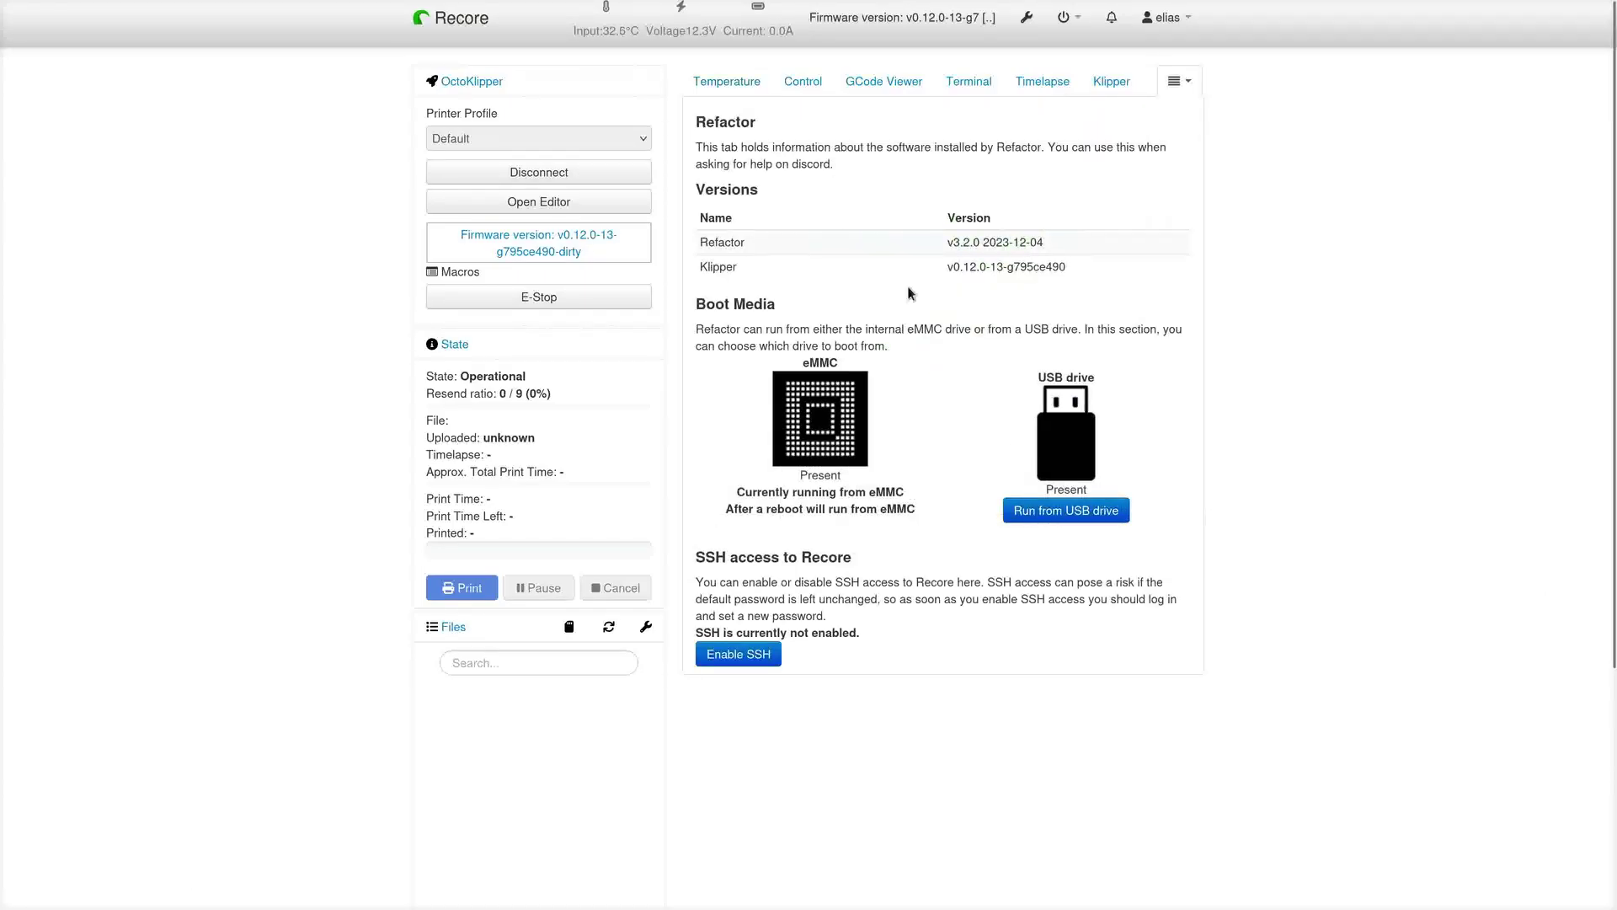
{"action": "left_click", "coordinate": [1058, 512]}
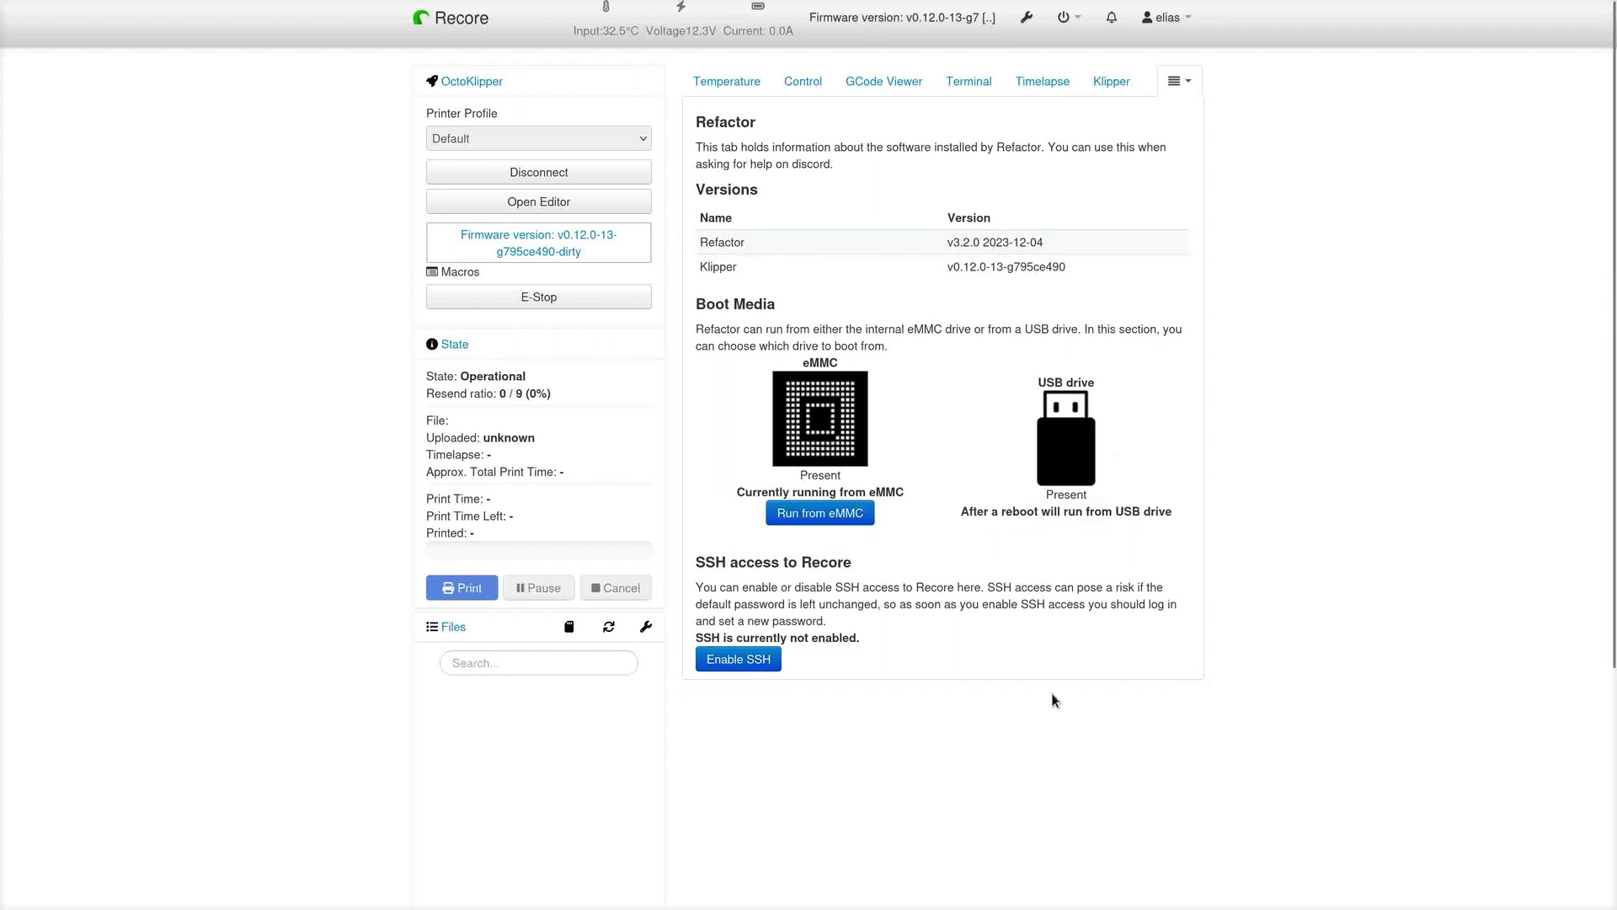
- Reboot the system from the power menu and confirm
{"action": "left_click", "coordinate": [1064, 19]}
{"action": "left_click", "coordinate": [966, 68]}
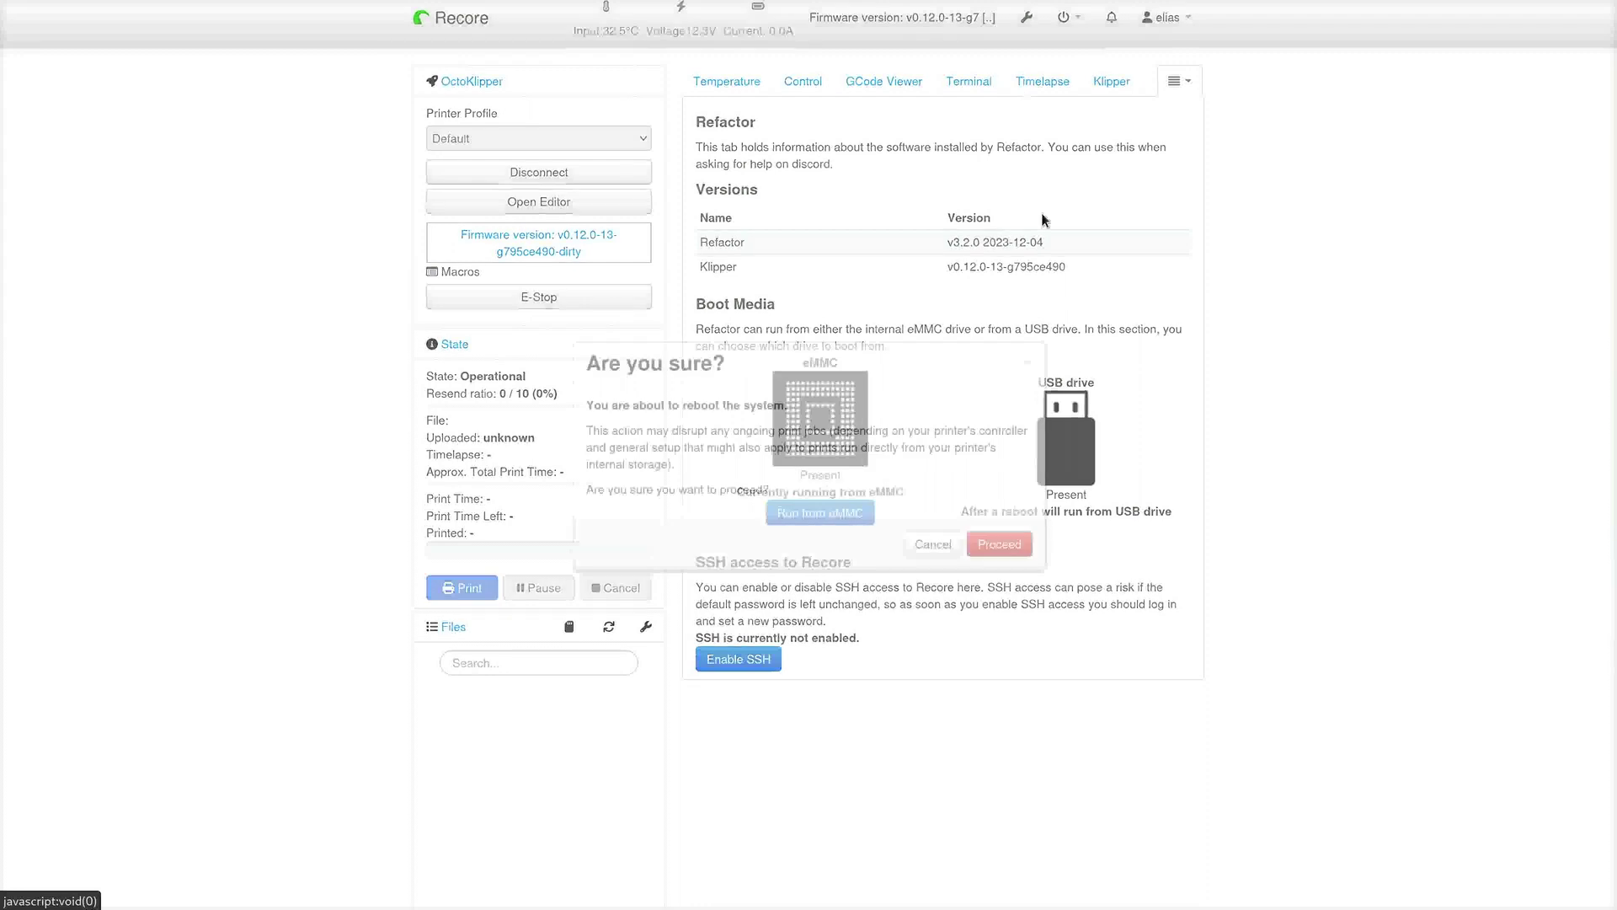
{"action": "left_click", "coordinate": [1000, 544]}
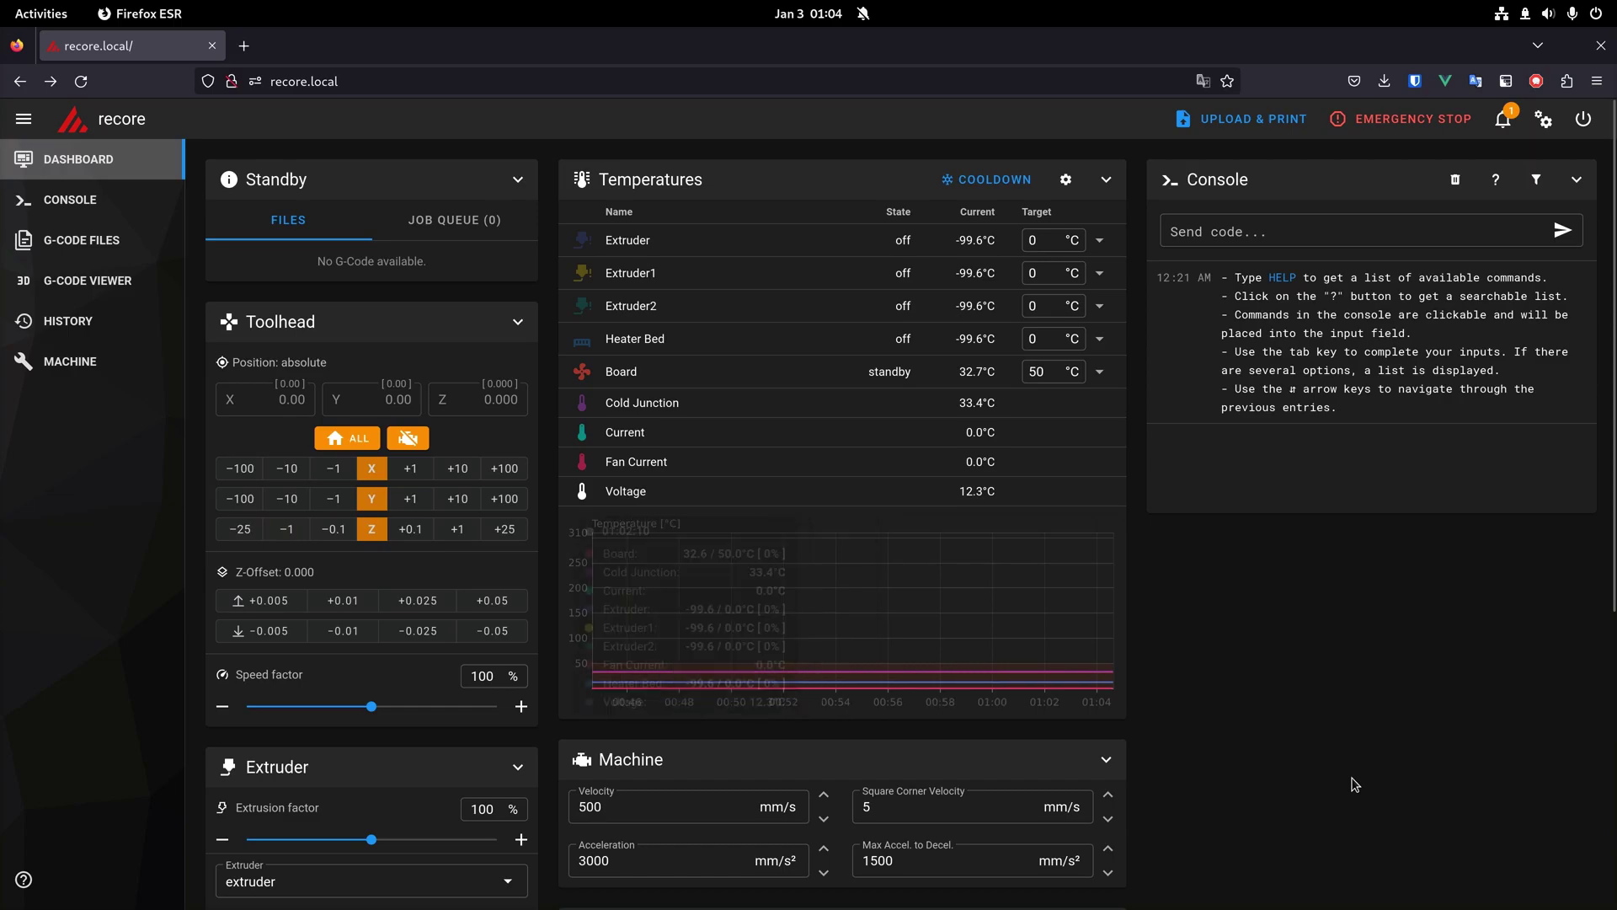
{"action": "scroll", "coordinate": [1244, 690], "scroll_direction": "down", "scroll_amount": 3}
{"action": "scroll", "coordinate": [1244, 691], "scroll_direction": "down", "scroll_amount": 2}
{"action": "scroll", "coordinate": [1244, 690], "scroll_direction": "up", "scroll_amount": 5}
- Load Reflash at recore.local:8080 and switch boot media to USB, then back to eMMC
{"action": "left_click", "coordinate": [396, 76]}
{"action": "type", "text": ":8080/"}
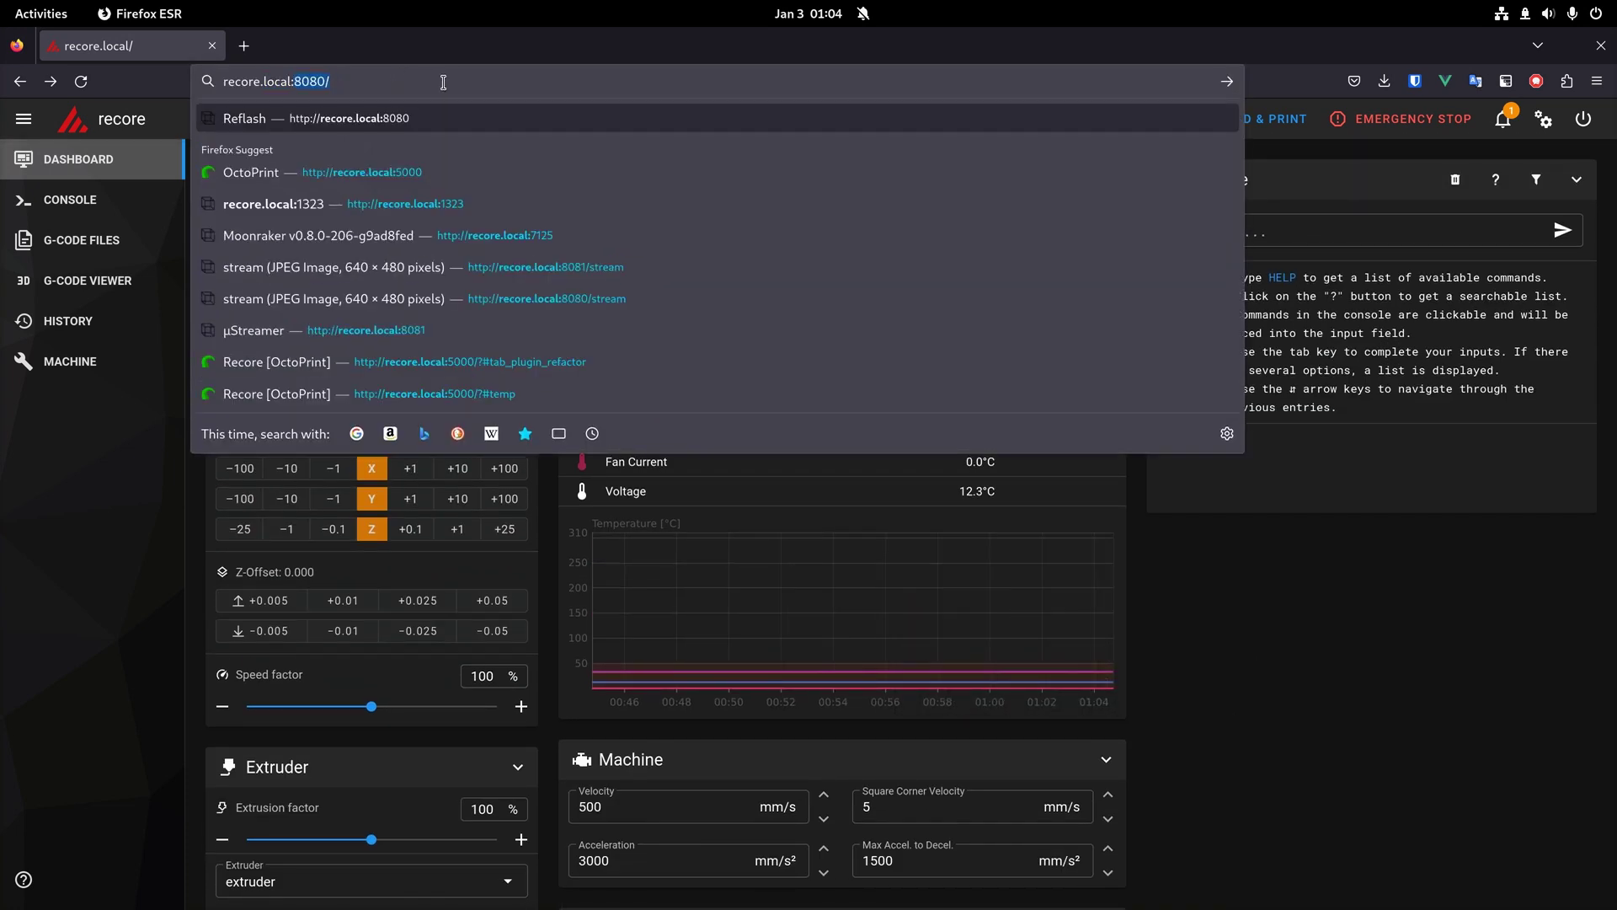
{"action": "key", "text": "Return"}
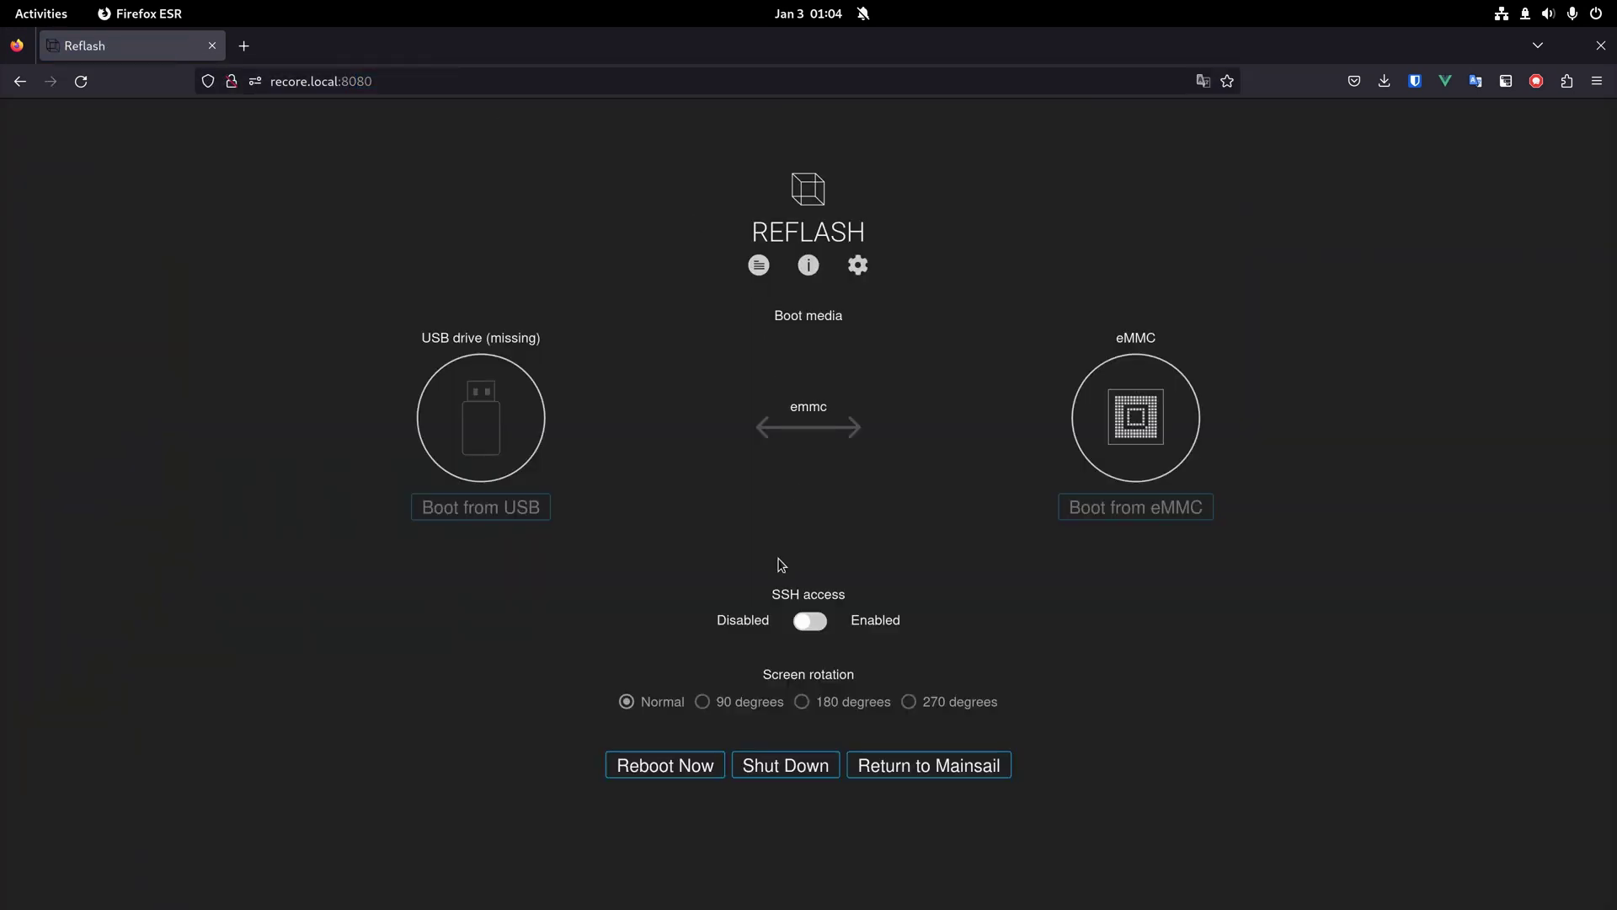
{"action": "left_click", "coordinate": [536, 510]}
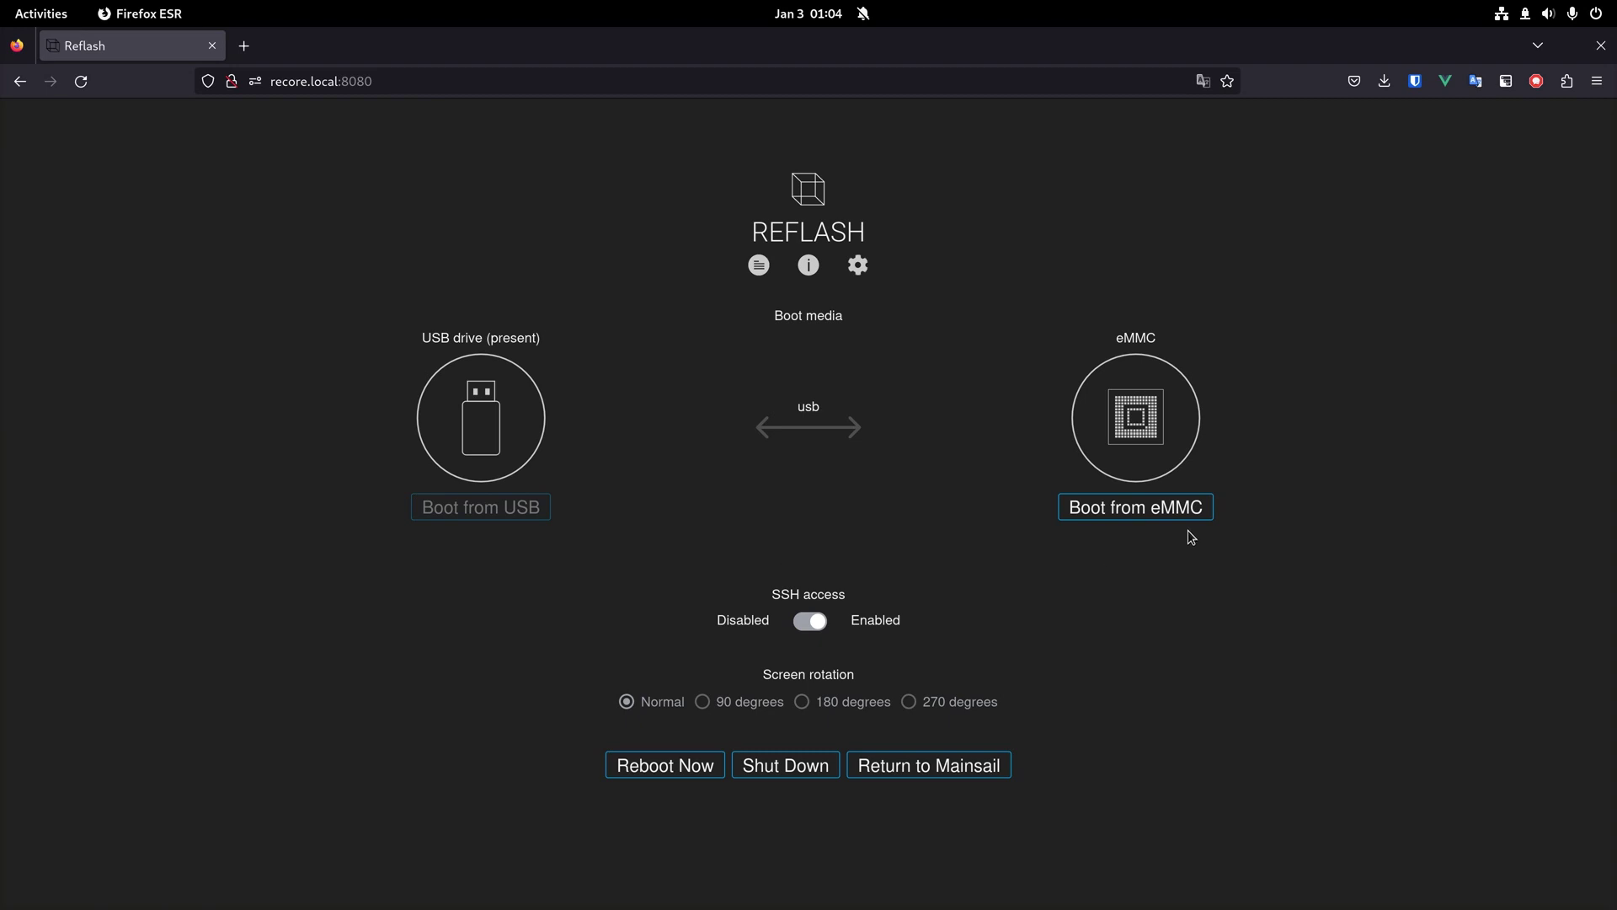
{"action": "left_click", "coordinate": [1186, 516]}
- Open and close the activity log, then show and hide the version information
{"action": "left_click", "coordinate": [760, 267]}
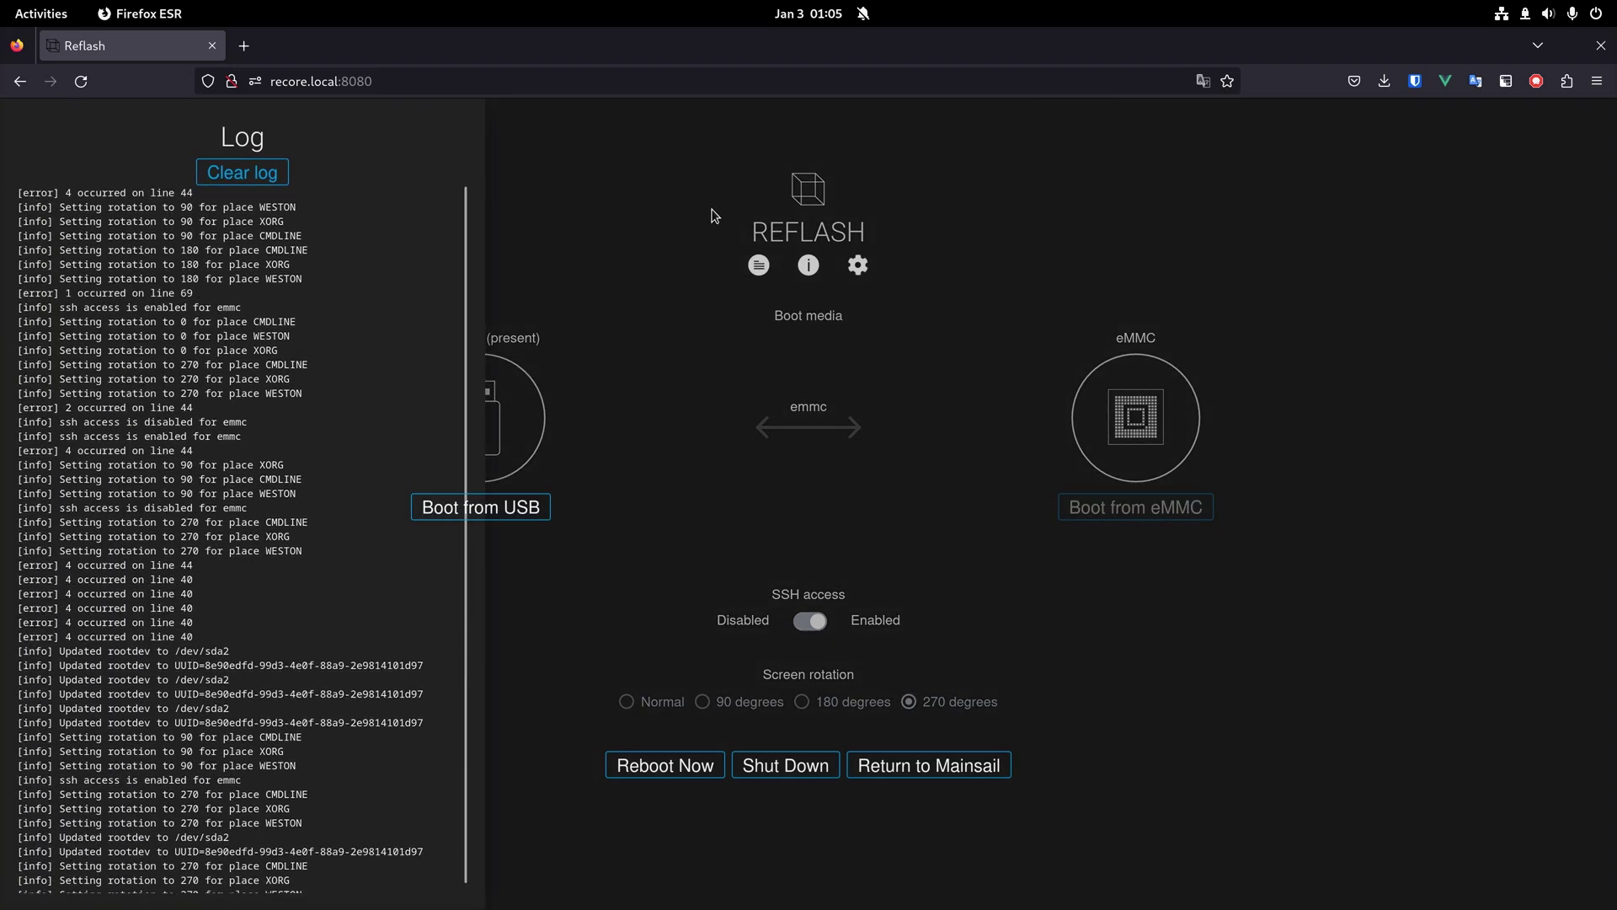
{"action": "left_click", "coordinate": [739, 289]}
{"action": "left_click", "coordinate": [809, 266]}
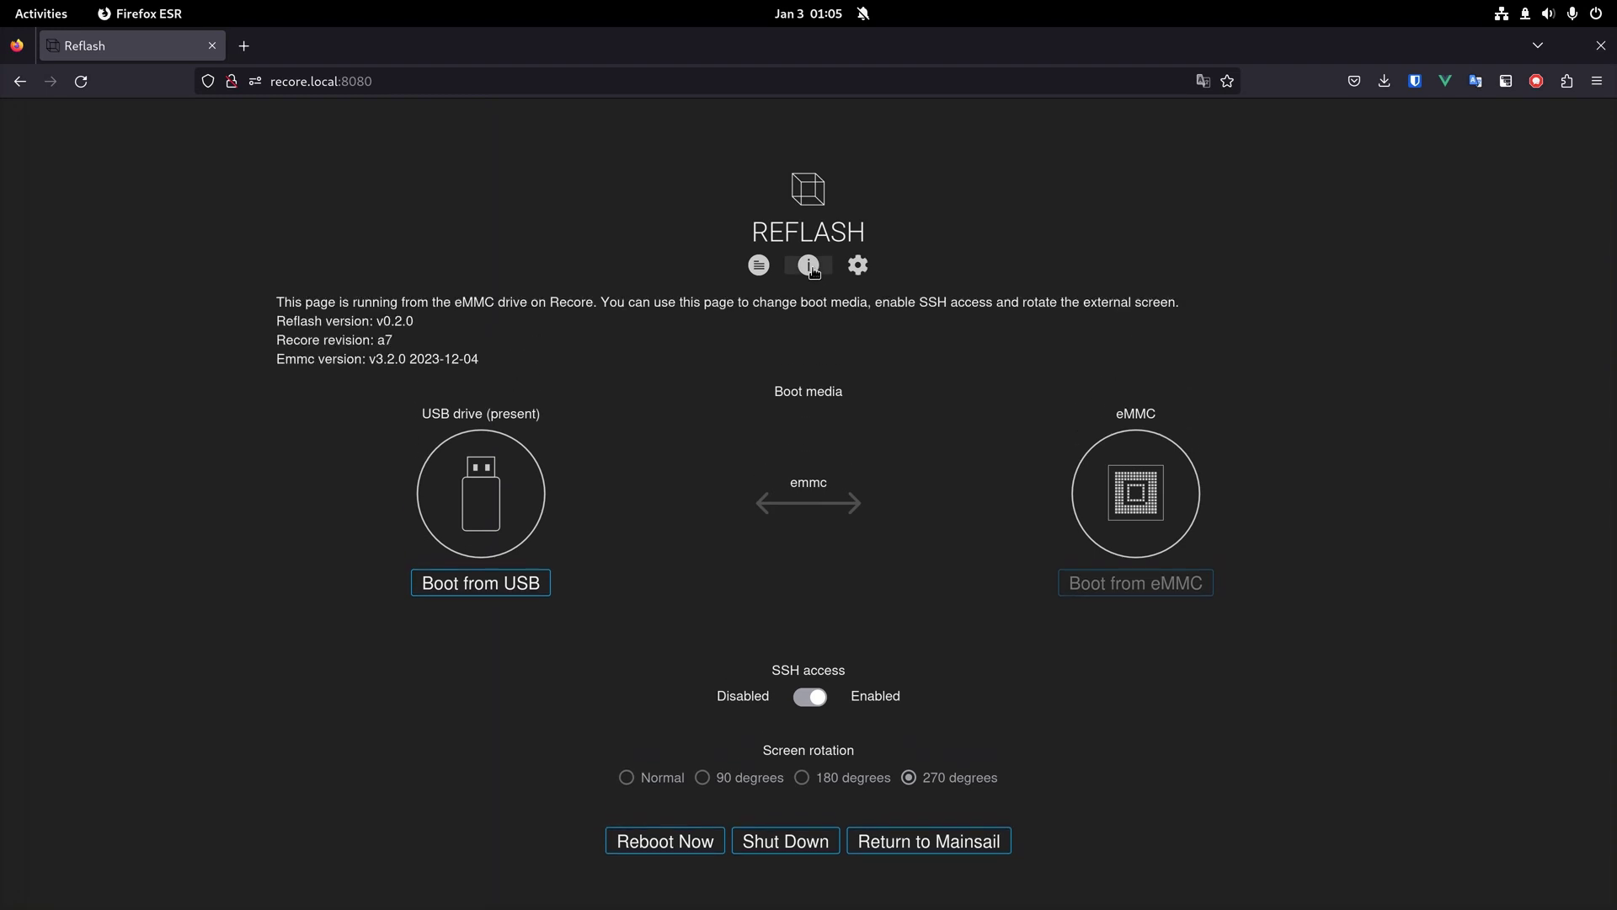
{"action": "left_click", "coordinate": [811, 270]}
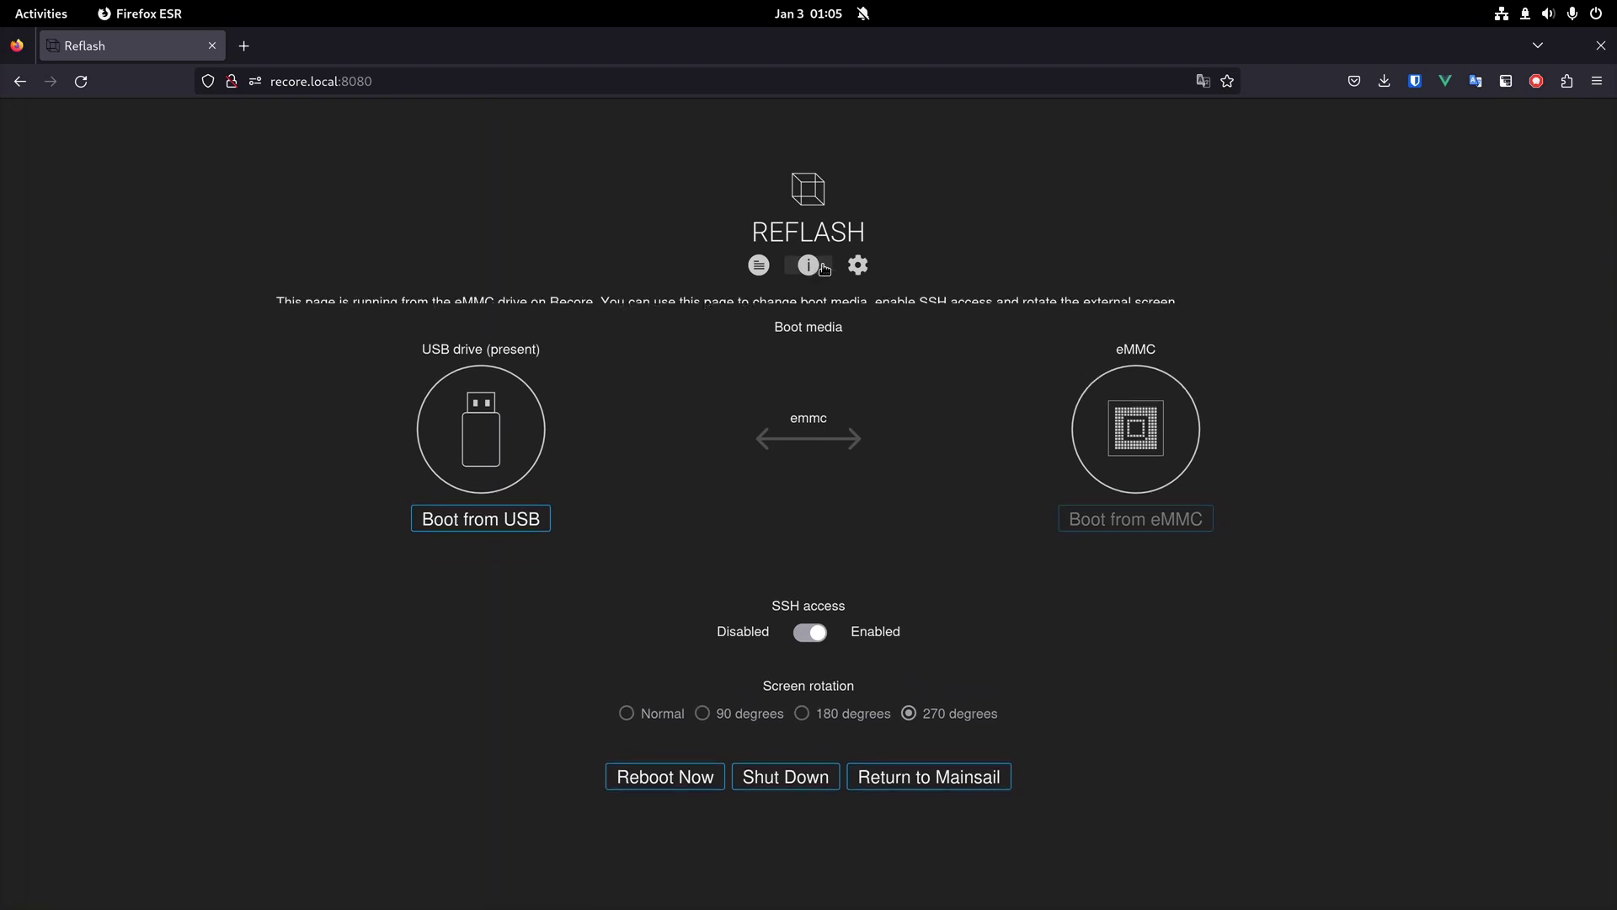
- Return to the Mainsail dashboard, reload Reflash on port 8080, and enable SSH access
{"action": "left_click", "coordinate": [994, 766]}
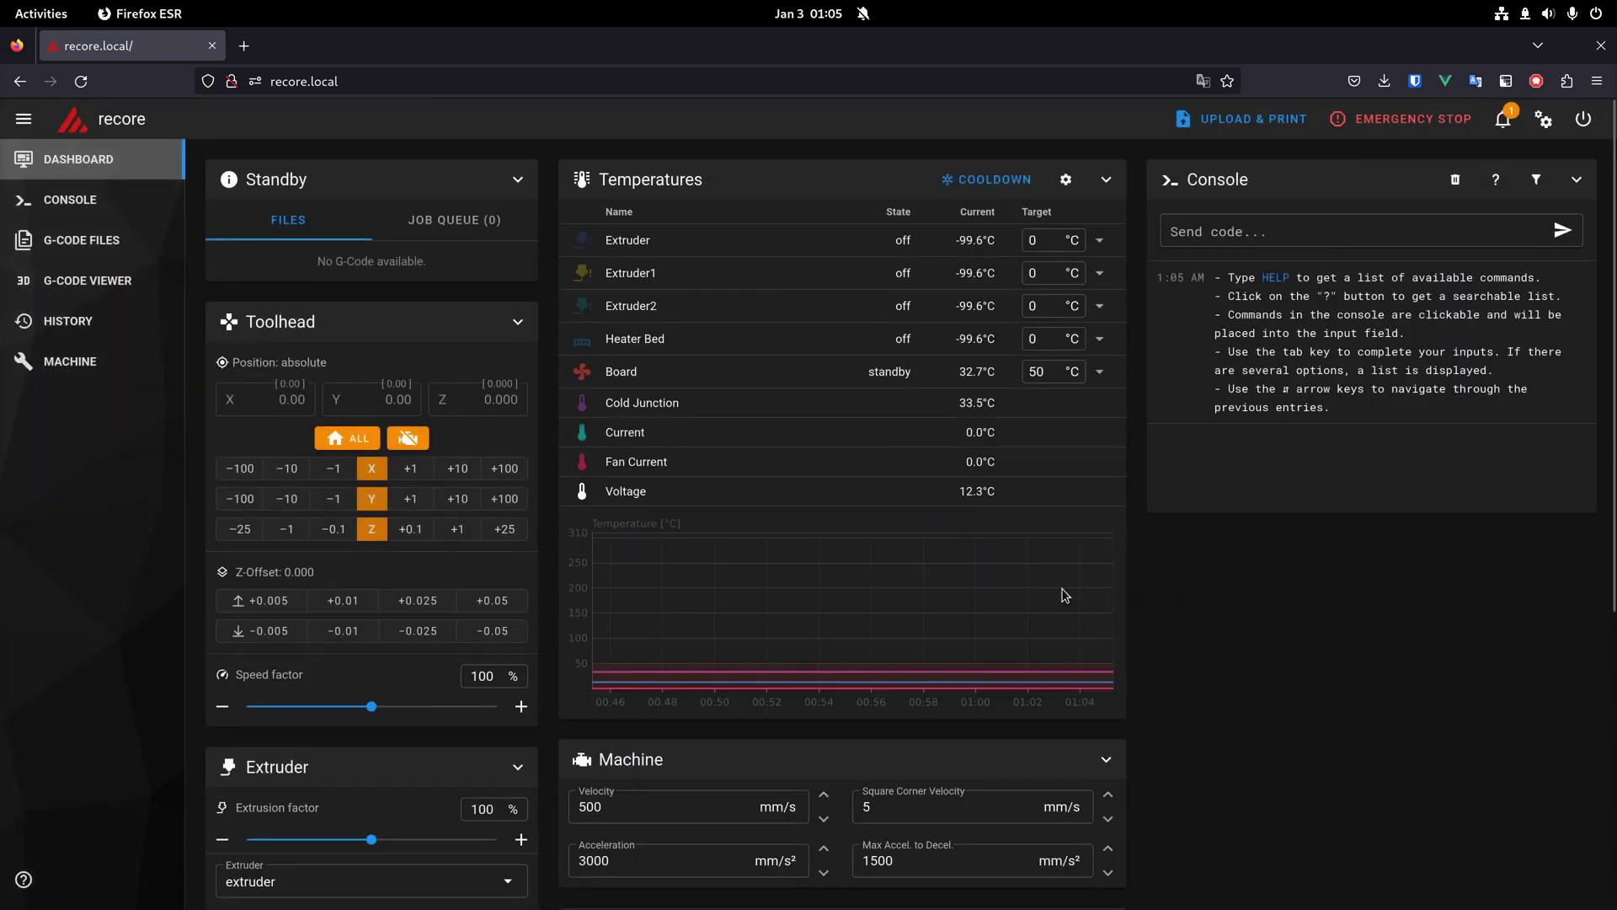
{"action": "scroll", "coordinate": [1022, 595], "scroll_direction": "down", "scroll_amount": 5}
{"action": "scroll", "coordinate": [1020, 593], "scroll_direction": "up", "scroll_amount": 5}
{"action": "left_click", "coordinate": [413, 81]}
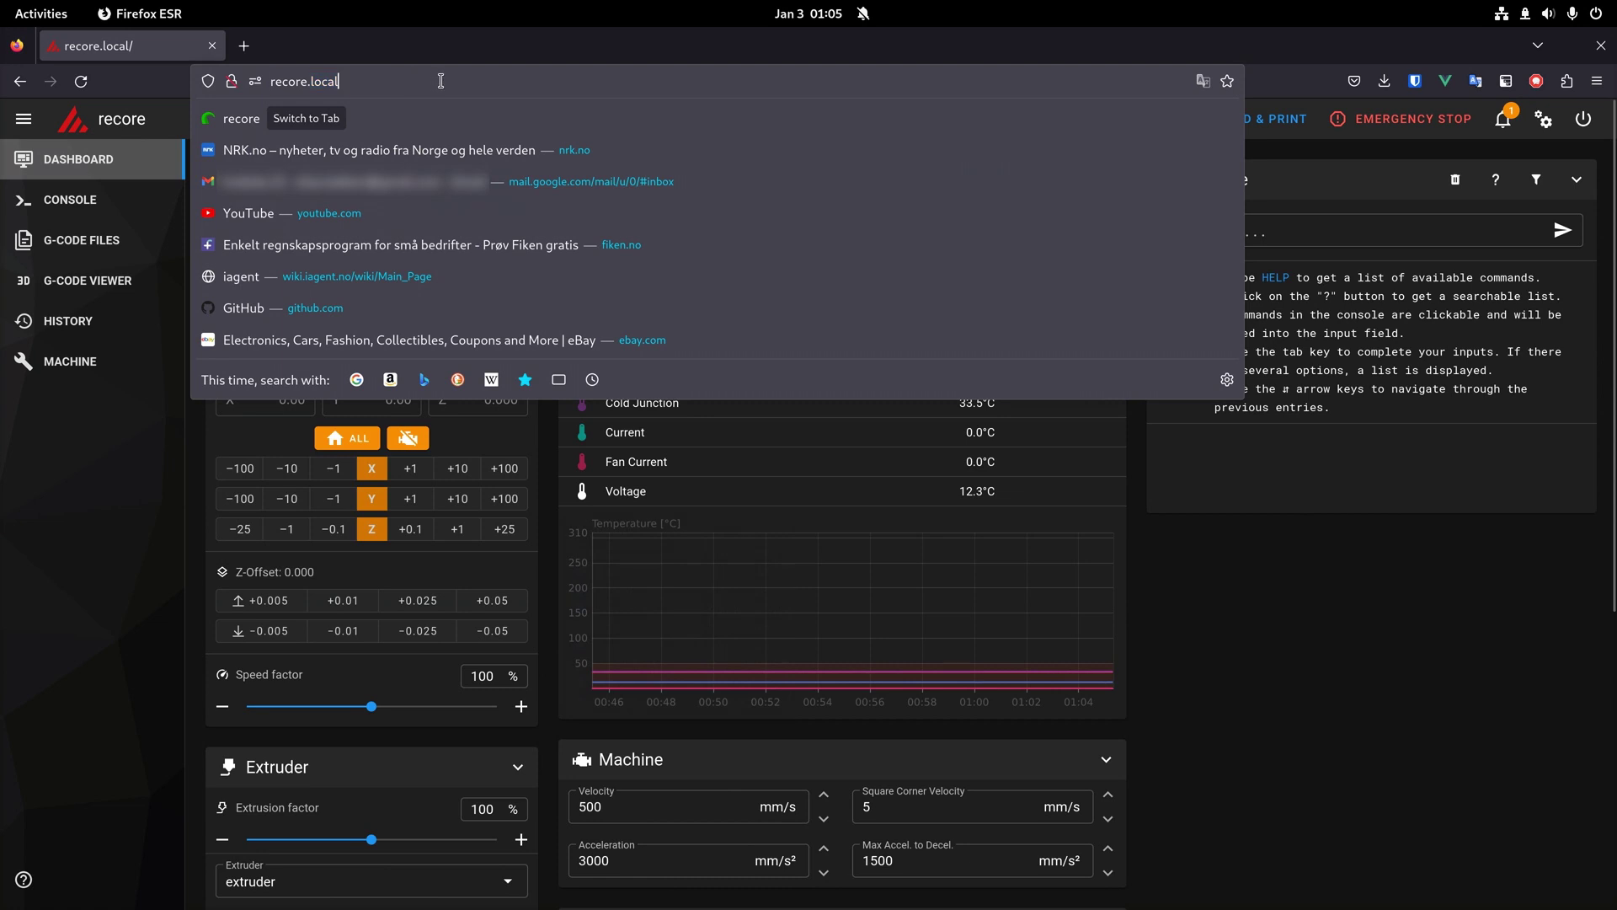
{"action": "type", "text": ":8080"}
{"action": "key", "text": "Return"}
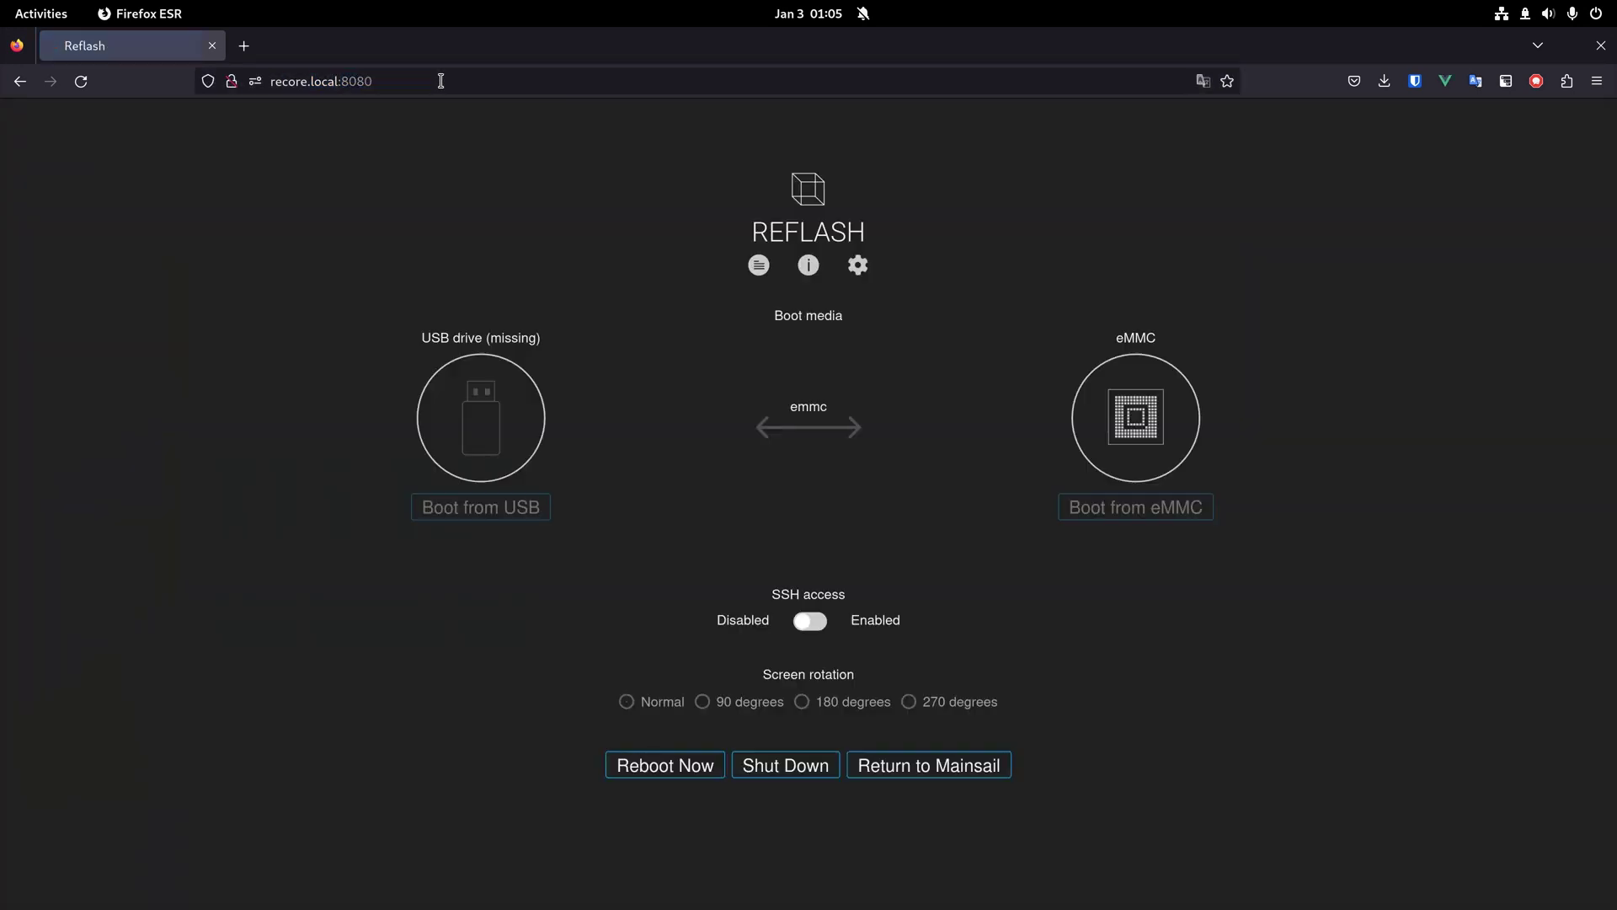
{"action": "left_click", "coordinate": [810, 622]}
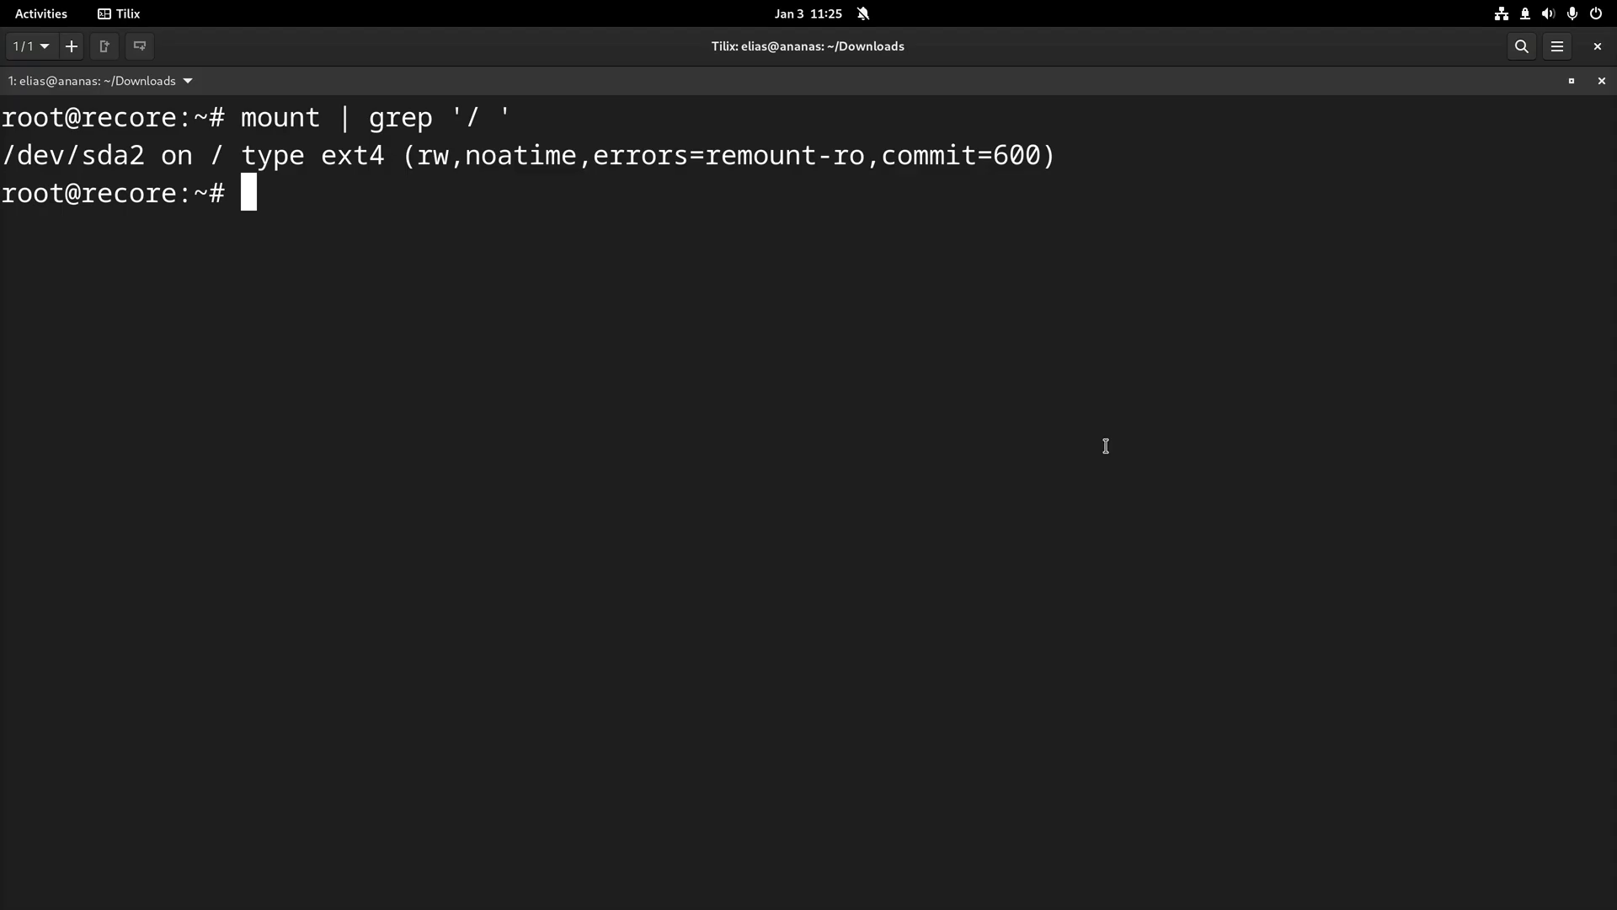
{"action": "type", "text": "umount /"}
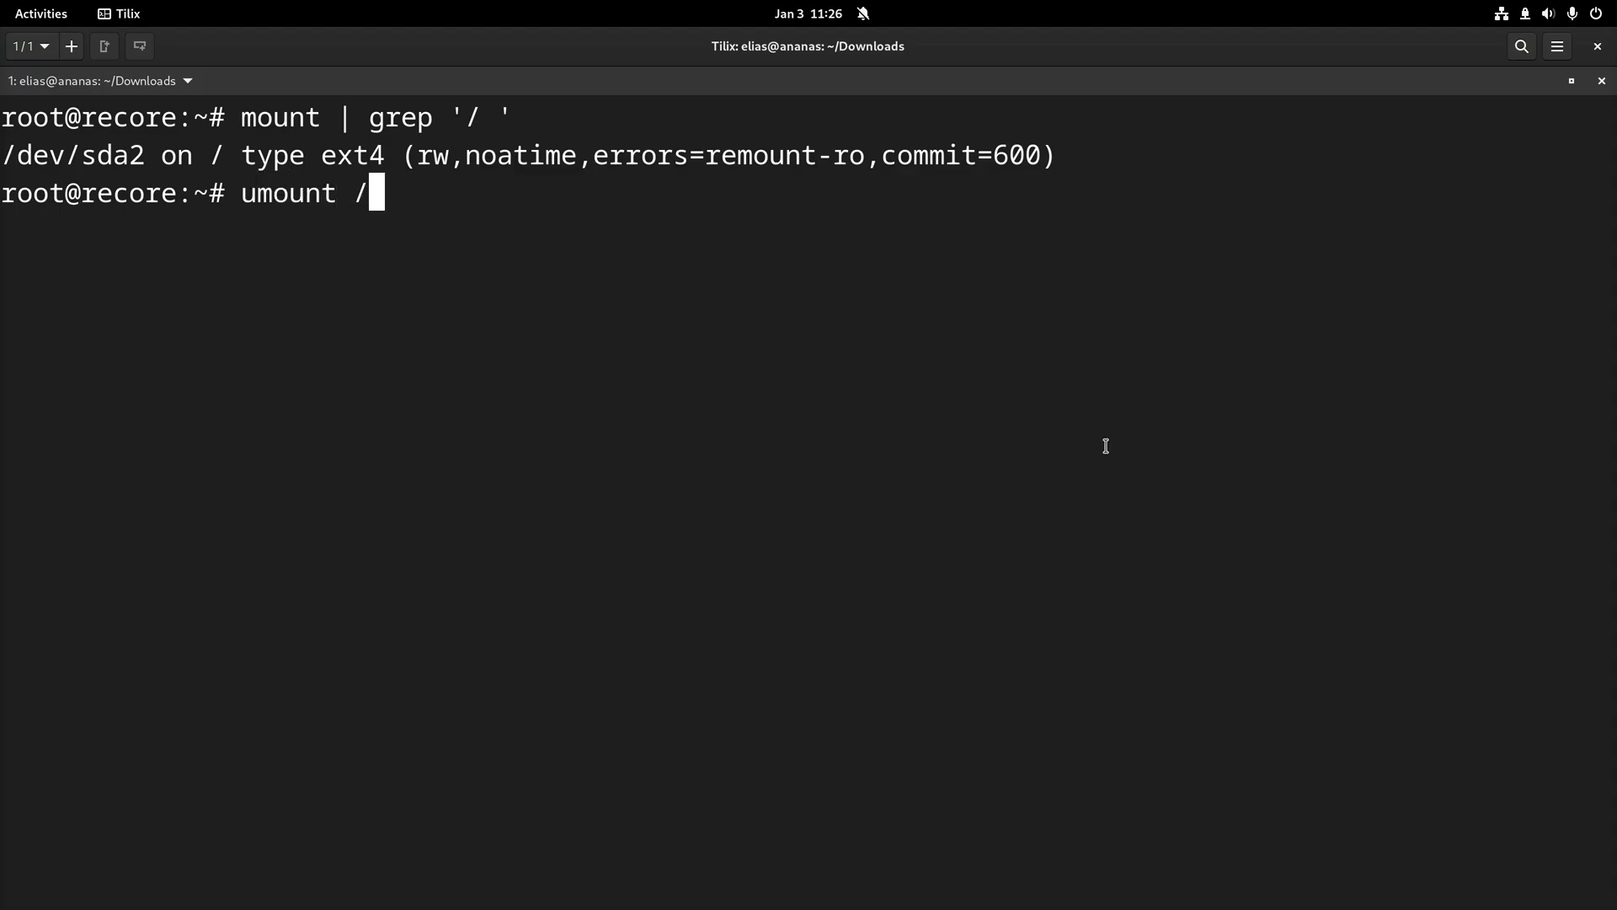
- Try unmounting the root filesystem with umount /, then clear the text selection
{"action": "key", "text": "Return"}
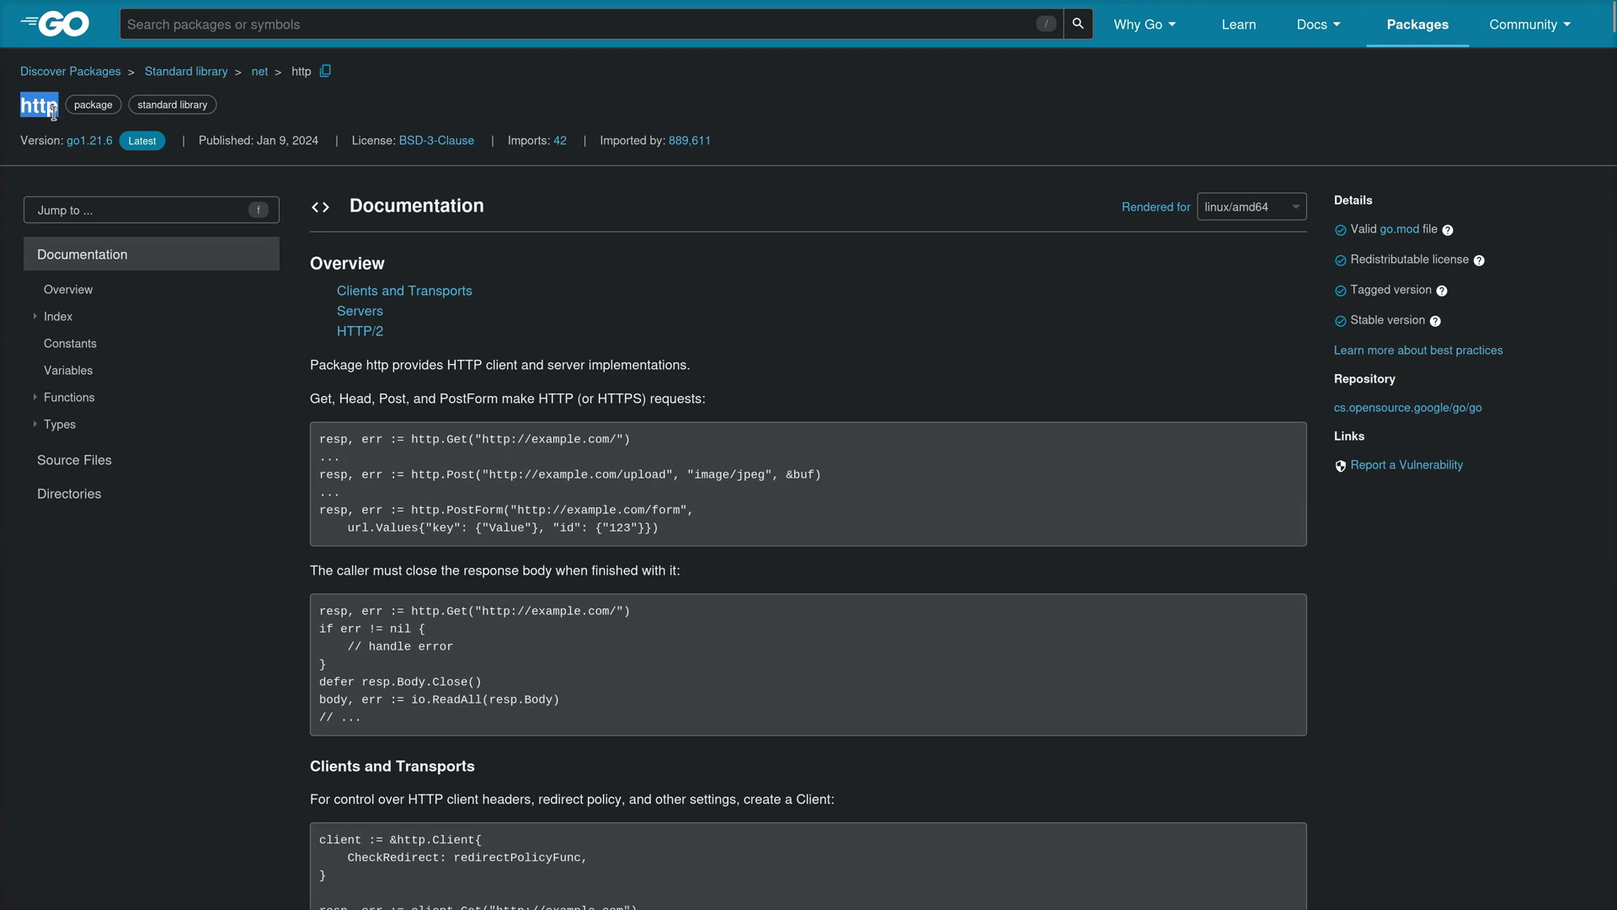
{"action": "left_click", "coordinate": [396, 113]}
{"action": "scroll", "coordinate": [446, 121], "scroll_direction": "down", "scroll_amount": 2}
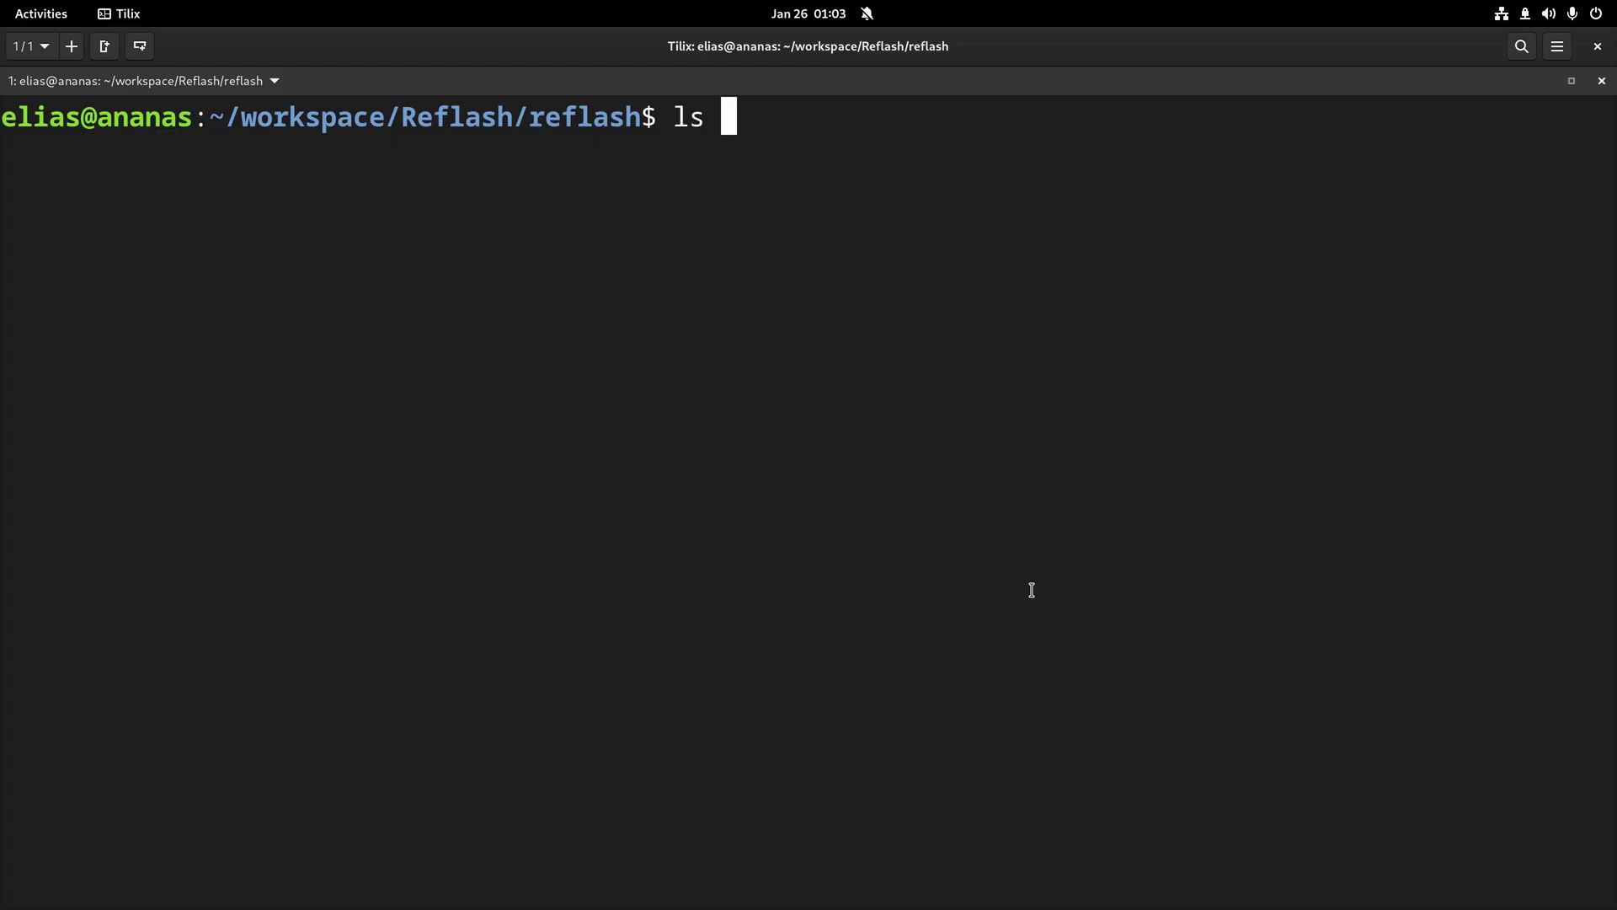
- List the reflash folder with ls -lh and highlight the reflash binary's 7.9M size
{"action": "key", "text": "Return"}
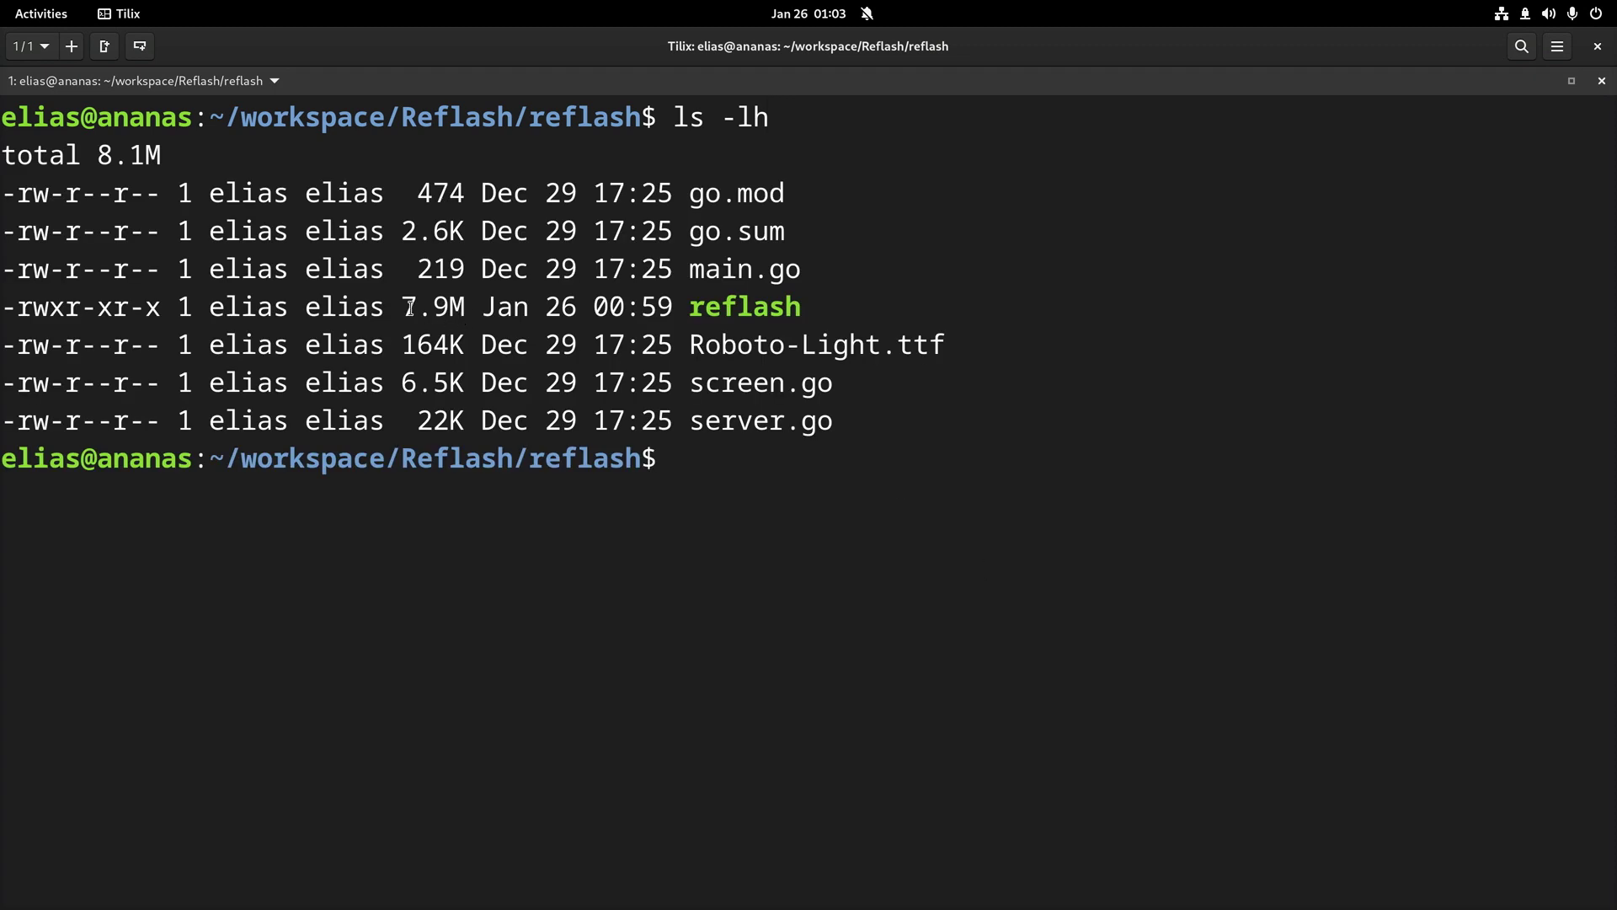
{"action": "left_click_drag", "start_coordinate": [405, 307], "coordinate": [429, 309]}
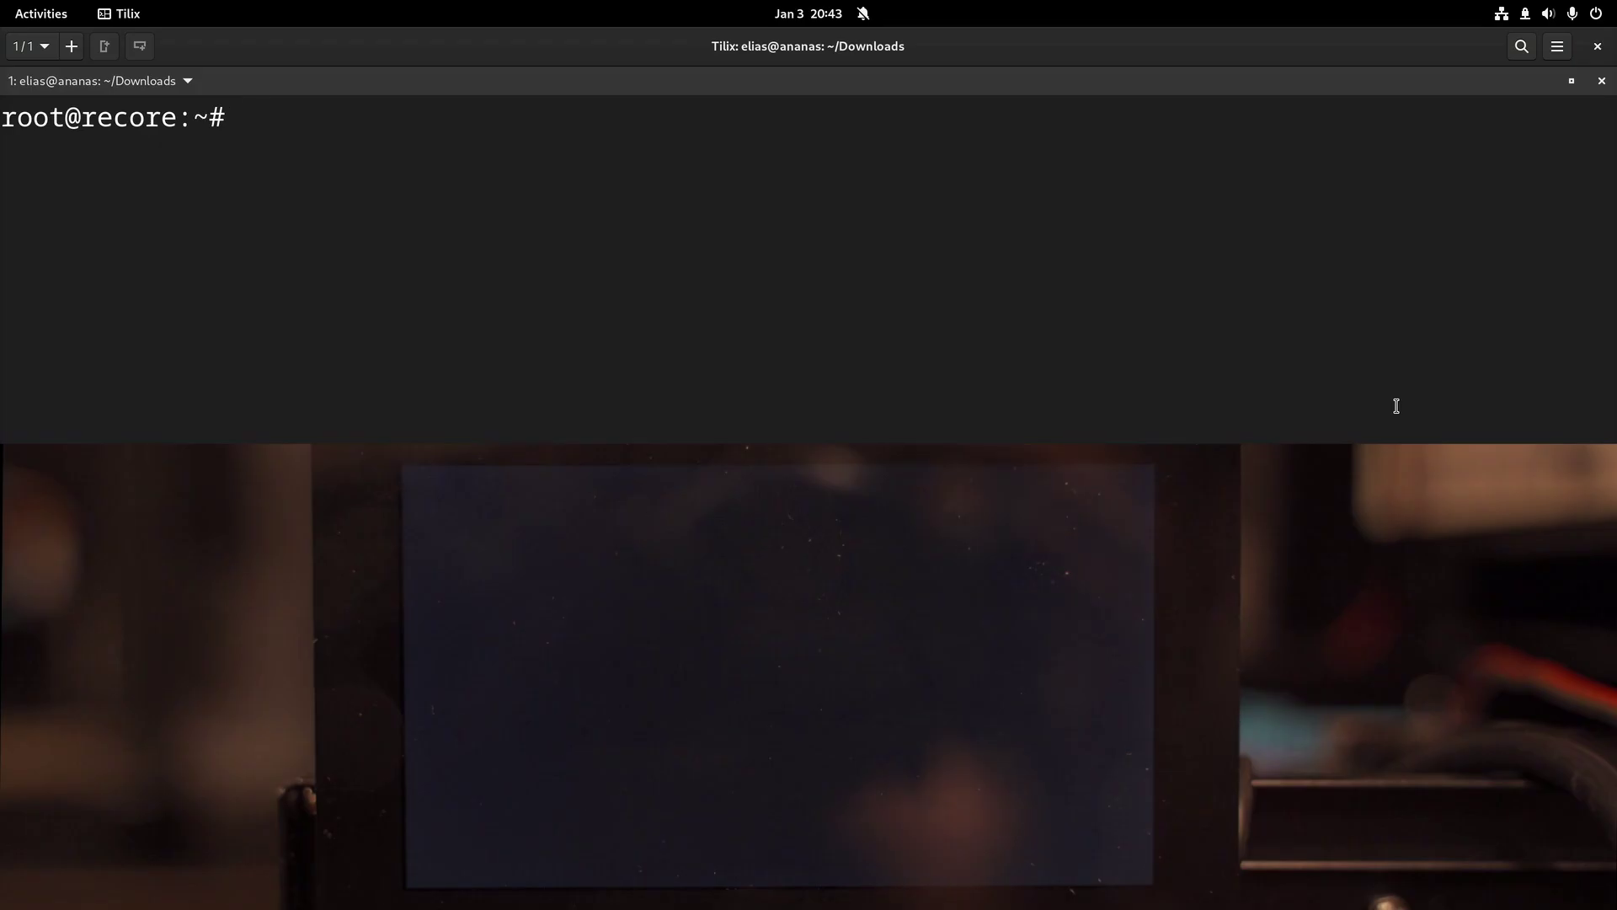
{"action": "type", "text": "cat /rand"}
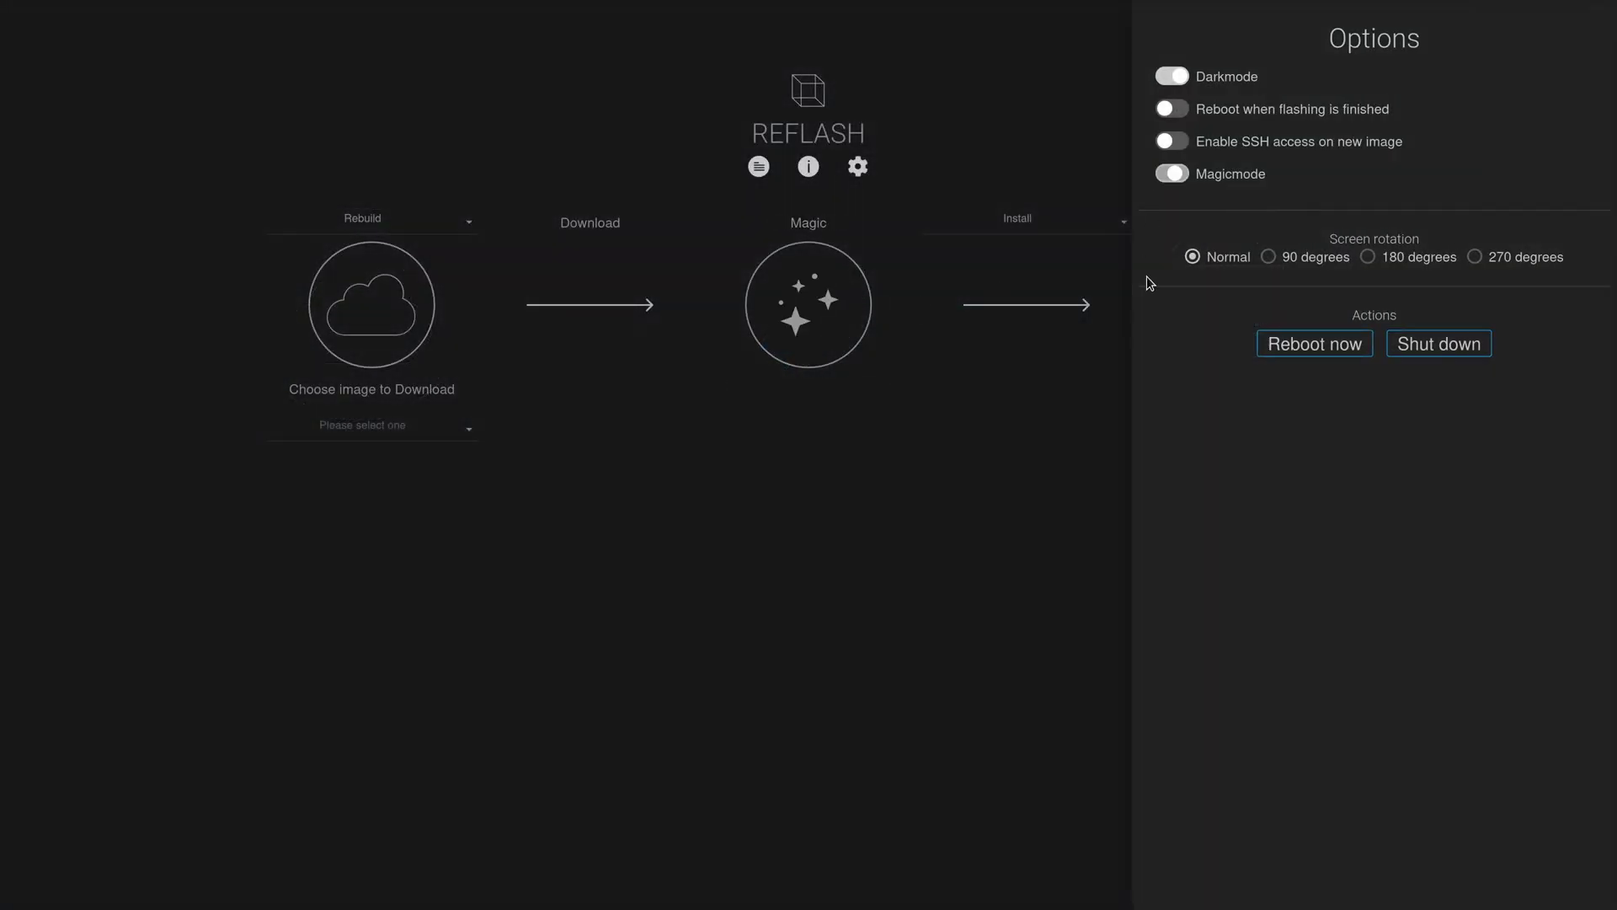
- Install the Fluidd image via the Choose image dropdown, reboot, and reload the new dashboard
{"action": "left_click", "coordinate": [1059, 456]}
{"action": "left_click", "coordinate": [438, 425]}
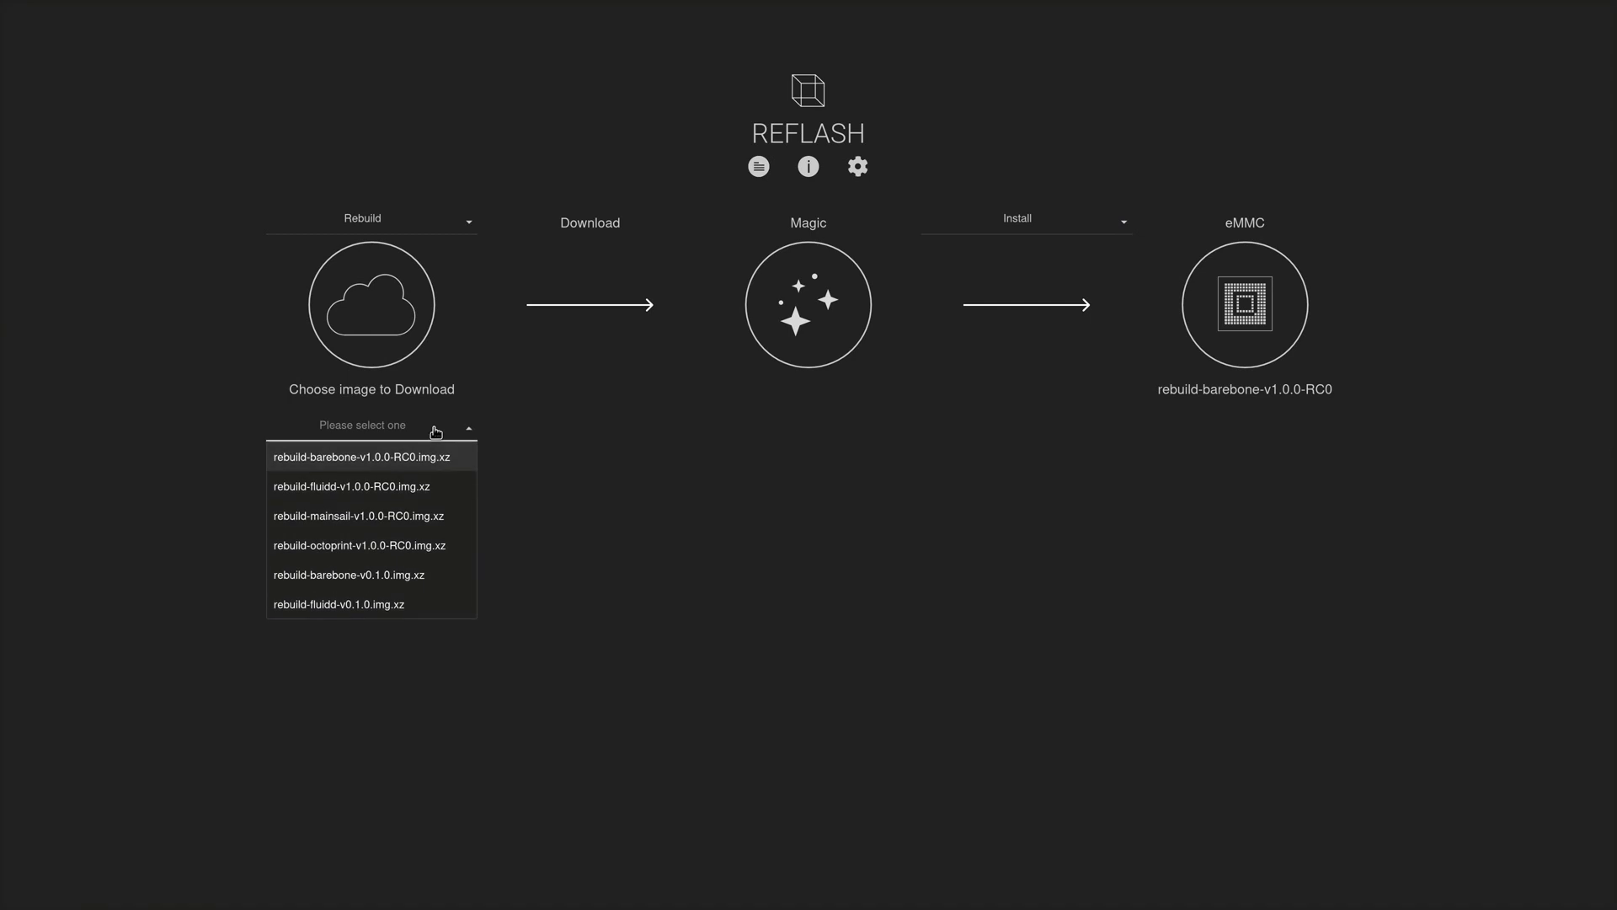
{"action": "left_click", "coordinate": [402, 501]}
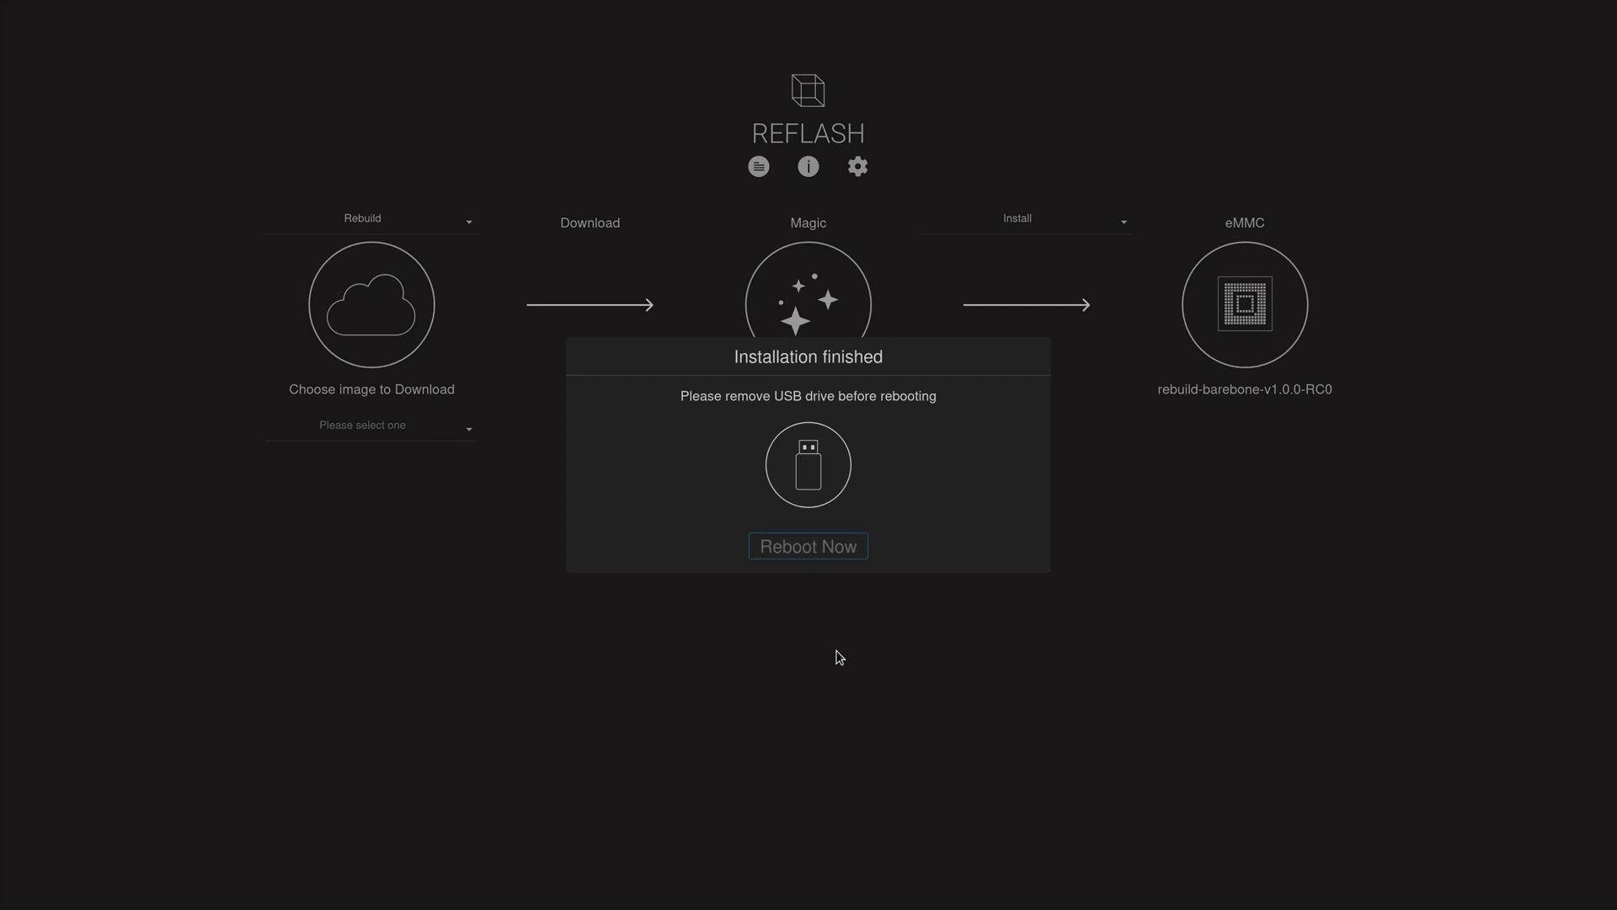
{"action": "left_click", "coordinate": [818, 556]}
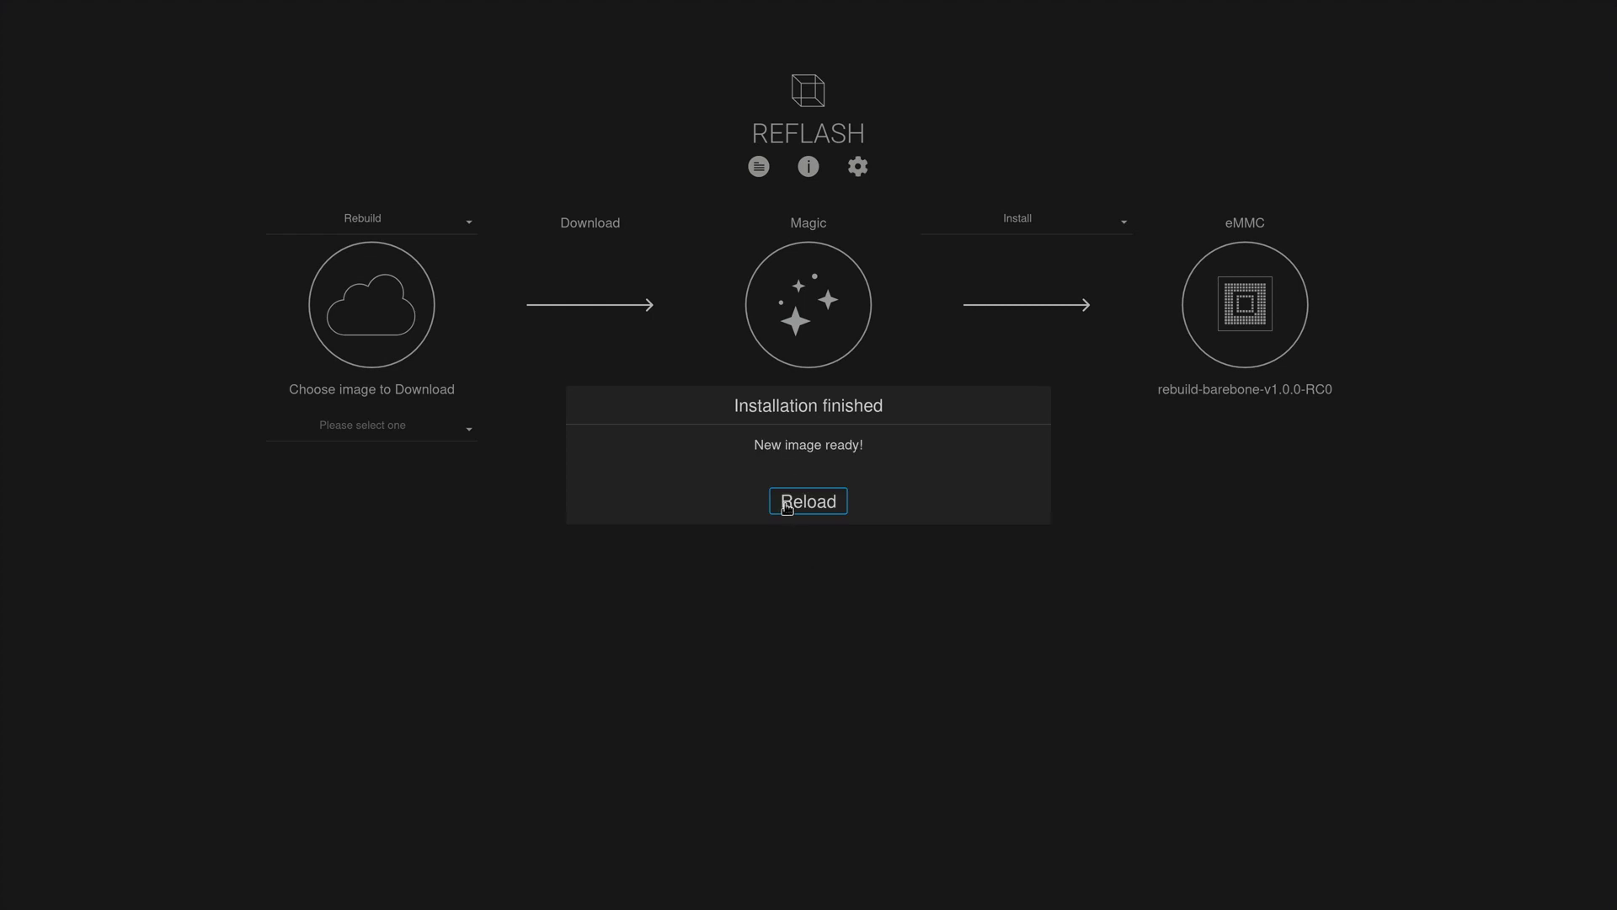
{"action": "left_click", "coordinate": [787, 505]}
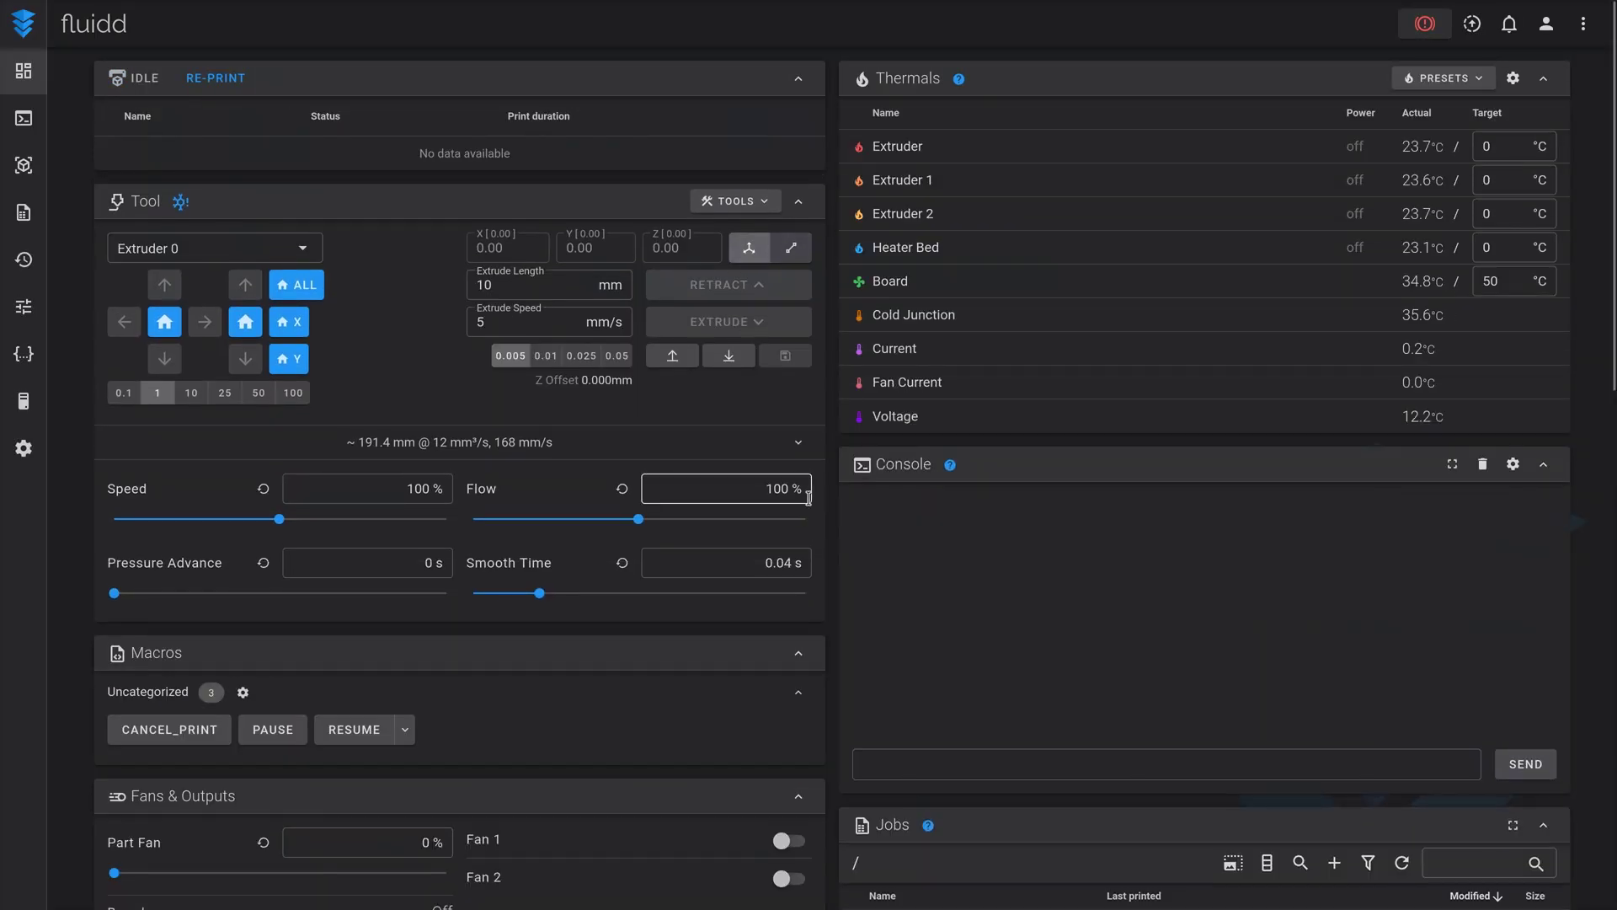
{"action": "scroll", "coordinate": [821, 436], "scroll_direction": "down", "scroll_amount": 3}
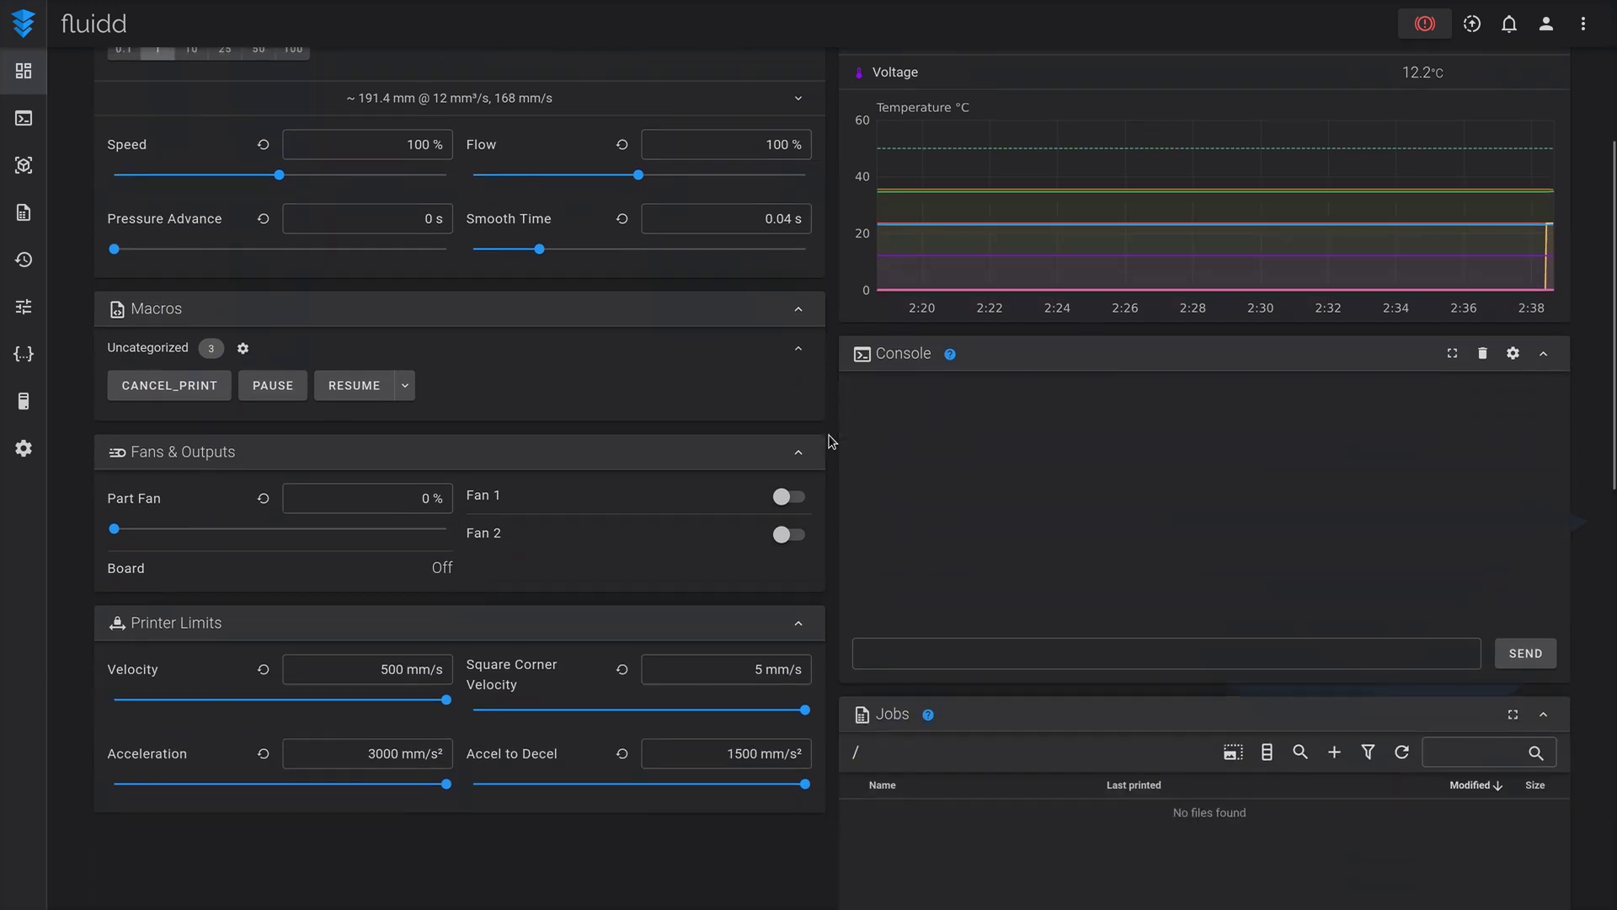